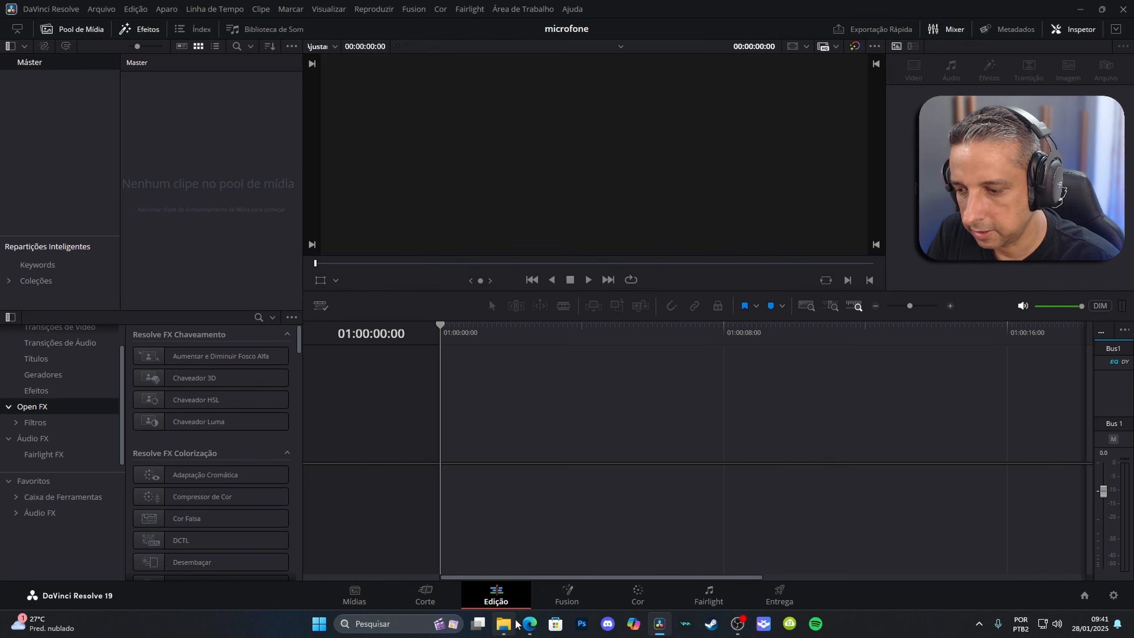
Import the maracuja video from the Vídeos folder into the Master media pool without changing the project frame rate.
{"action": "left_click", "coordinate": [503, 624]}
{"action": "left_click_drag", "start_coordinate": [838, 392], "coordinate": [174, 137]}
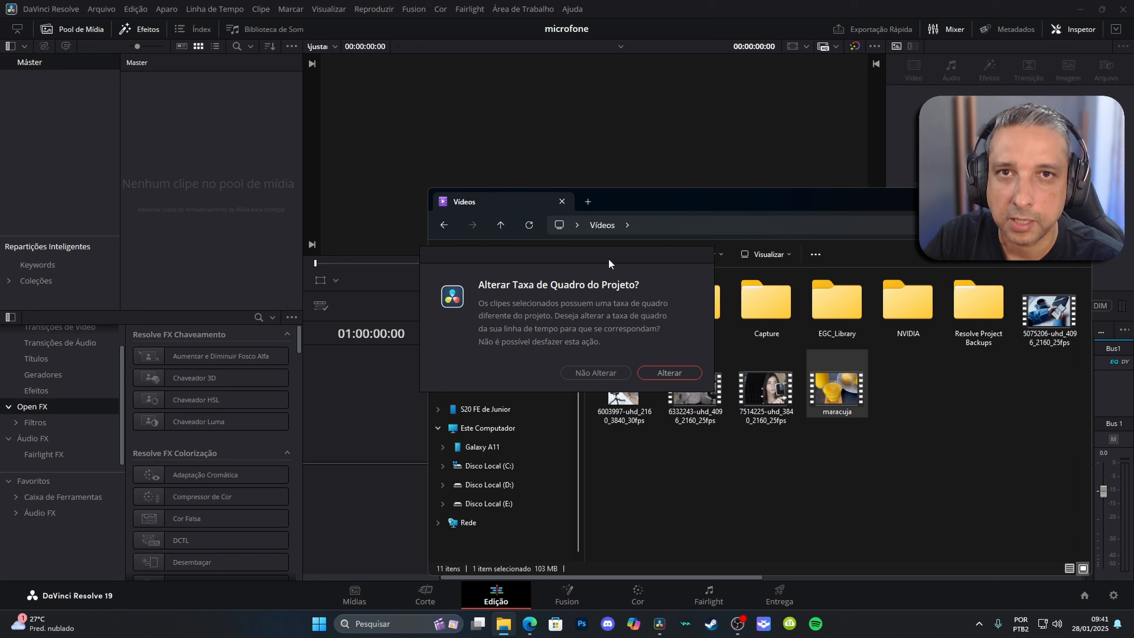
{"action": "left_click", "coordinate": [593, 374]}
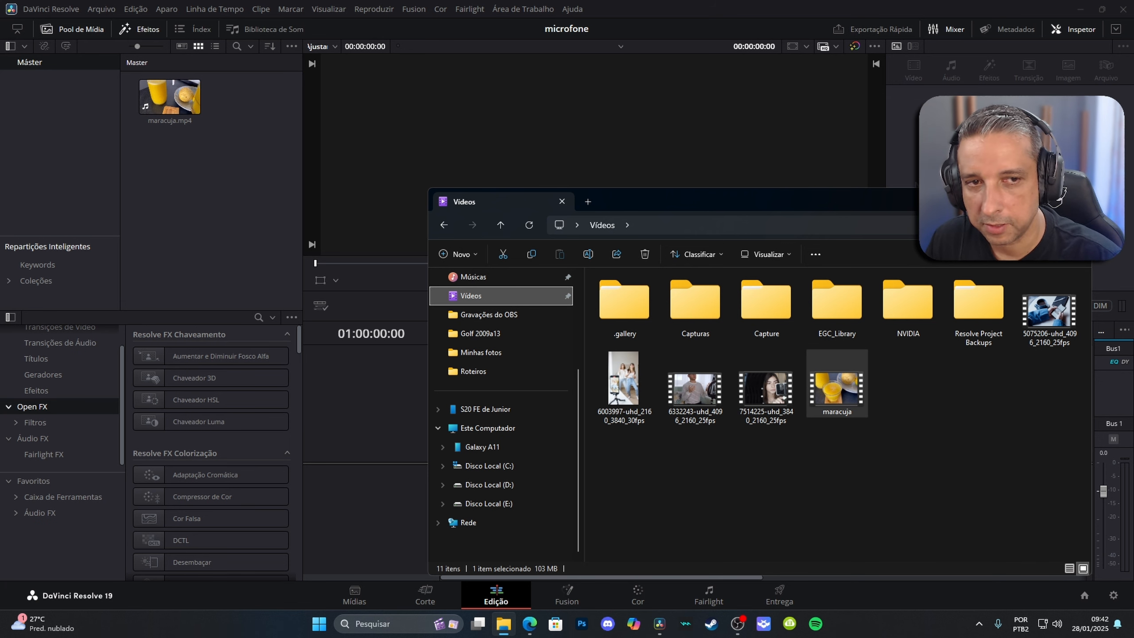
{"action": "left_click", "coordinate": [1078, 200]}
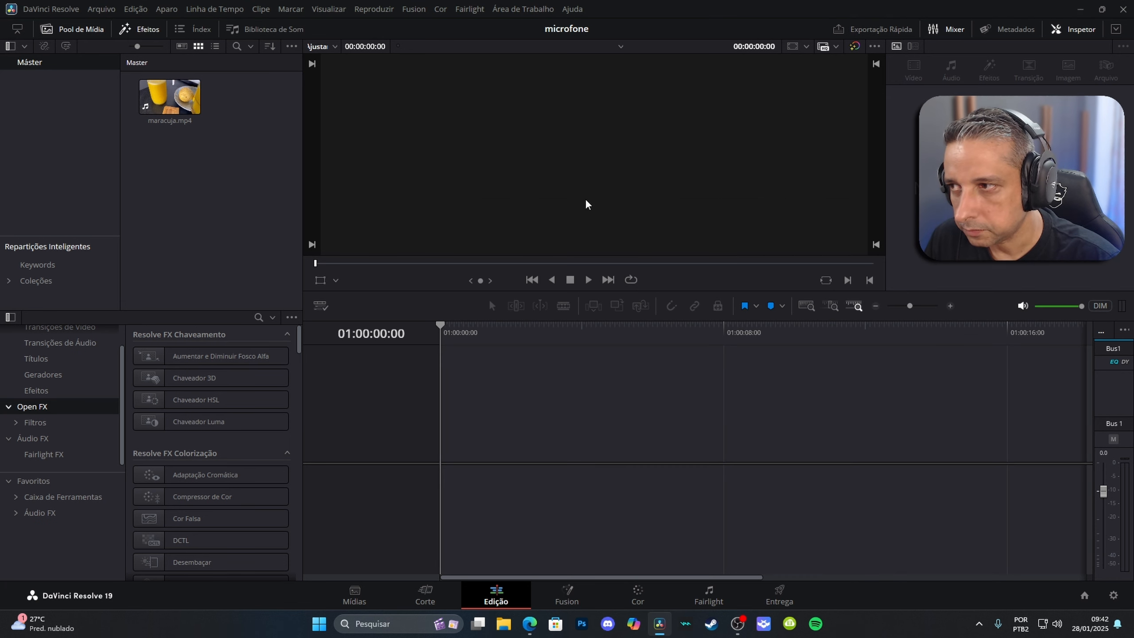
Place maracuja.mp4 from the media pool at the start of the empty timeline as a new timeline.
{"action": "right_click", "coordinate": [181, 174]}
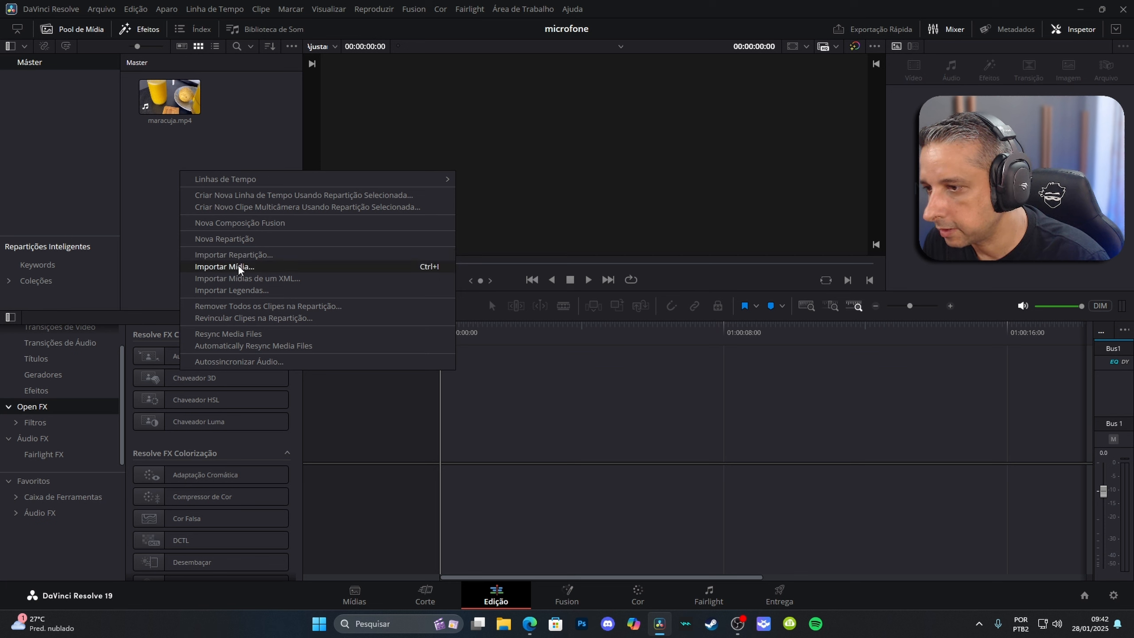
{"action": "left_click", "coordinate": [268, 96]}
{"action": "left_click", "coordinate": [157, 99]}
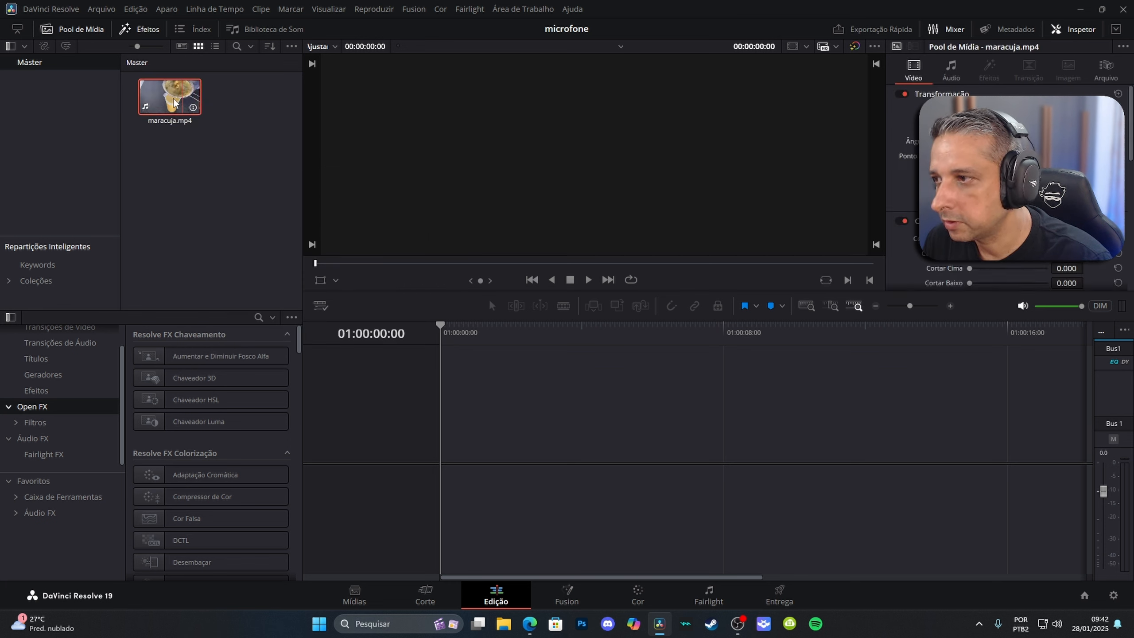
{"action": "left_click_drag", "start_coordinate": [157, 99], "coordinate": [442, 438]}
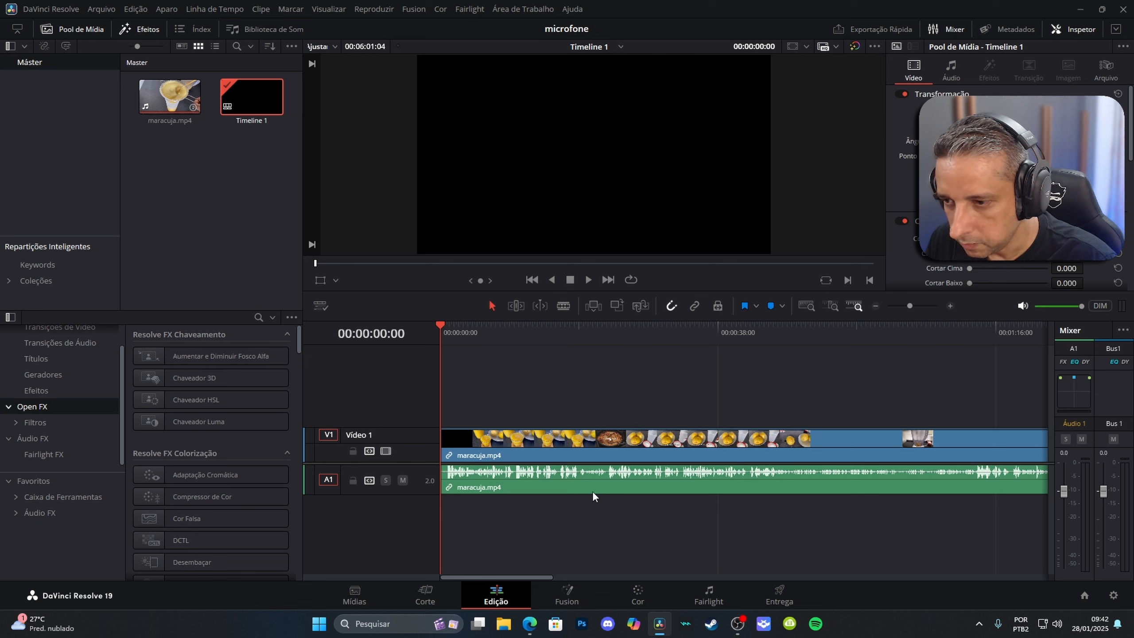
Play a couple of seconds of the timeline from 00:00:07:16 to check the clip's picture and sound.
{"action": "left_click", "coordinate": [494, 329]}
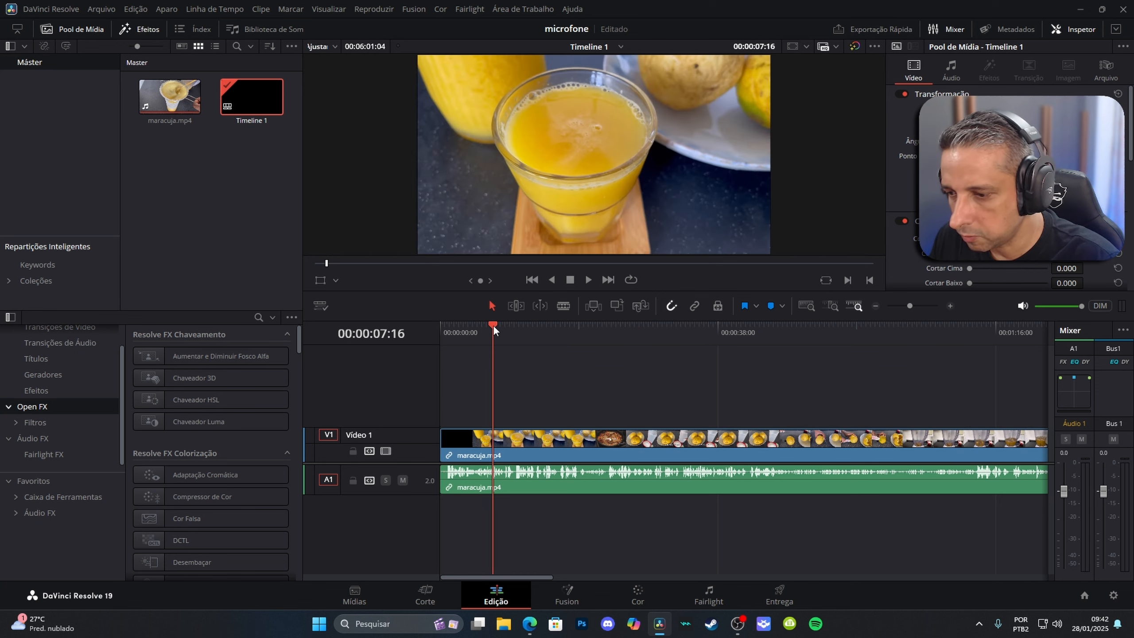
{"action": "key", "text": "space"}
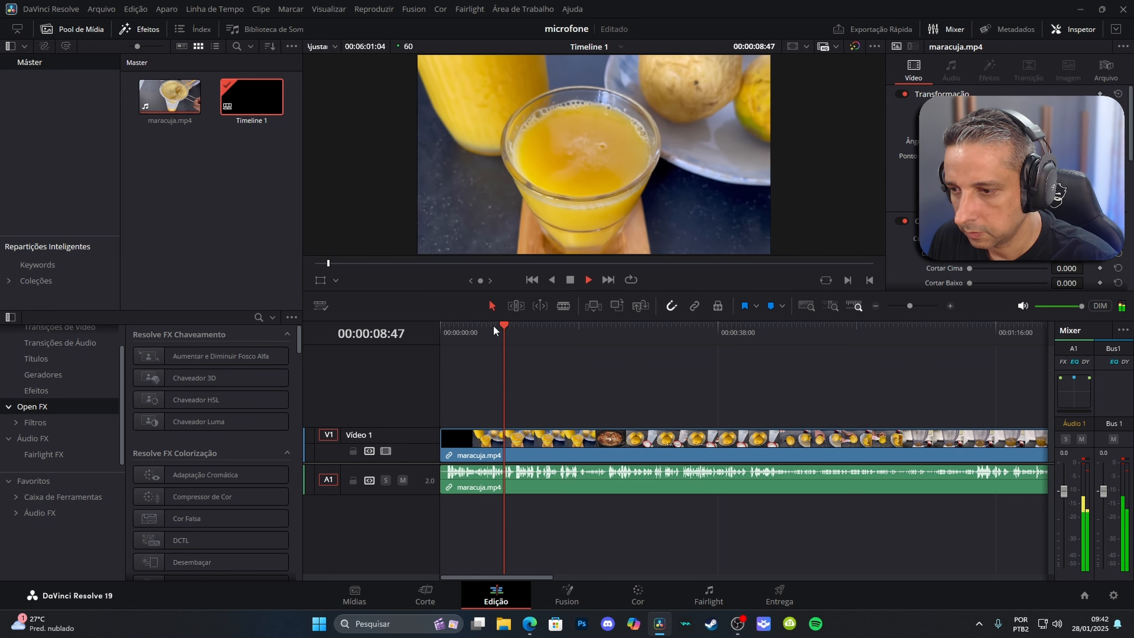
{"action": "key", "text": "space"}
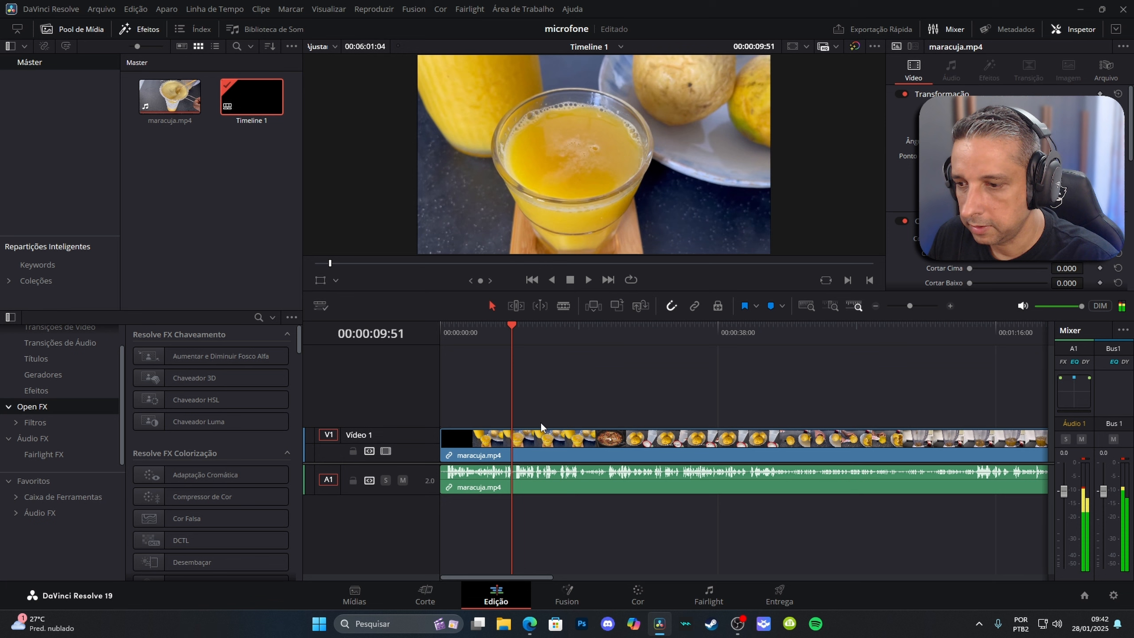
Turn on linked selection, select the maracuja.mp4 video and audio together, and turn linked selection off again.
{"action": "left_click", "coordinate": [538, 477]}
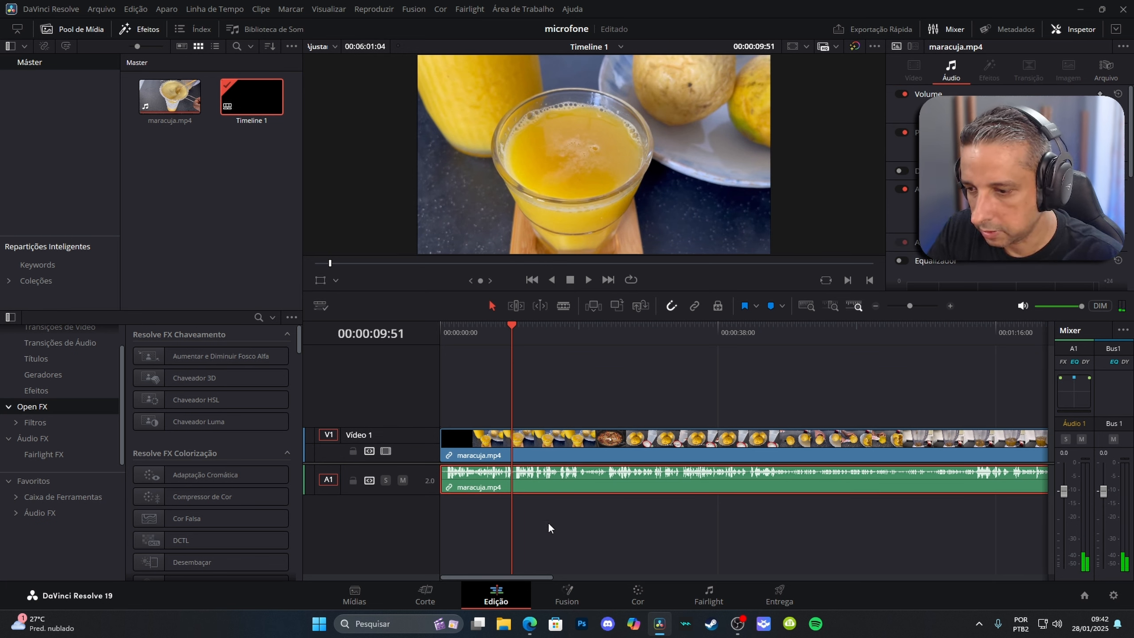
{"action": "left_click", "coordinate": [579, 441]}
{"action": "left_click", "coordinate": [581, 516]}
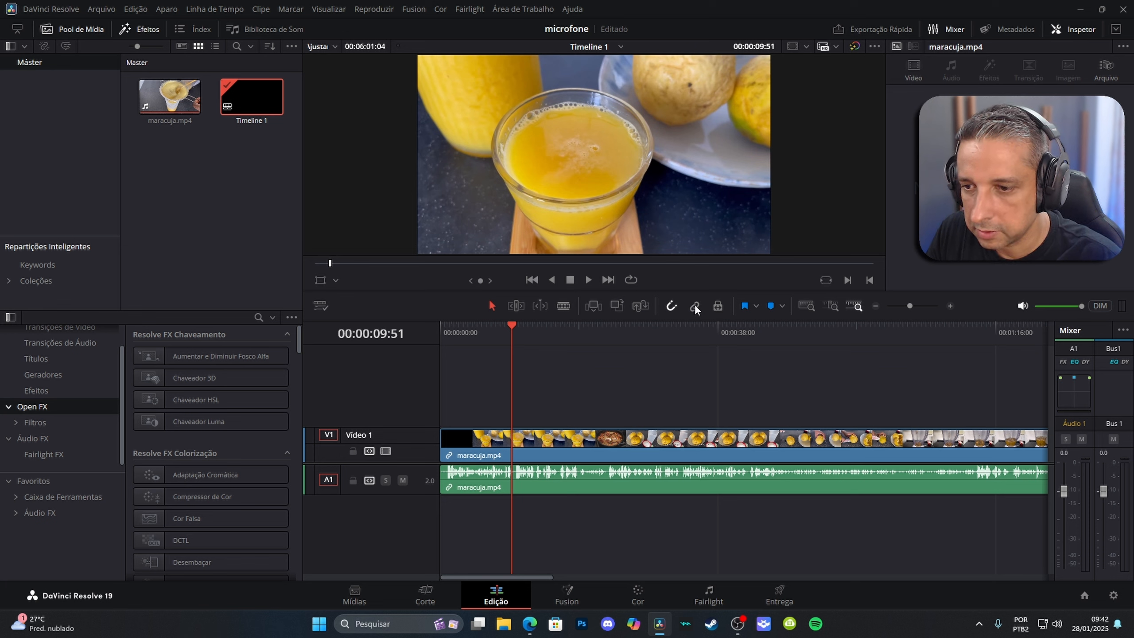
{"action": "left_click", "coordinate": [670, 450]}
{"action": "left_click_drag", "start_coordinate": [669, 450], "coordinate": [590, 443]}
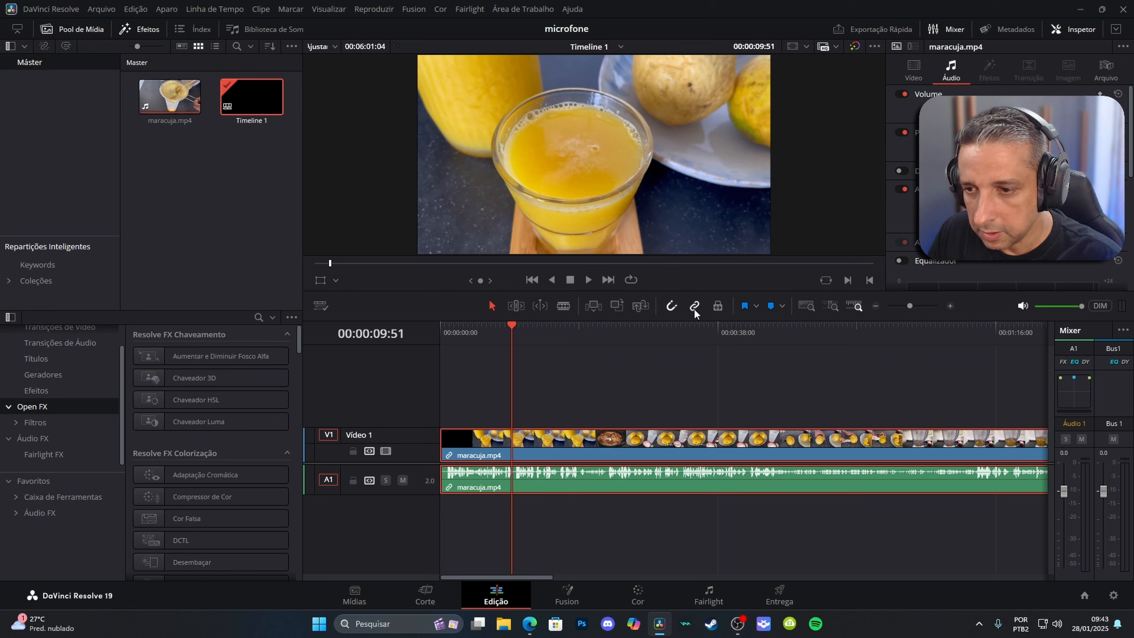
{"action": "left_click", "coordinate": [694, 374]}
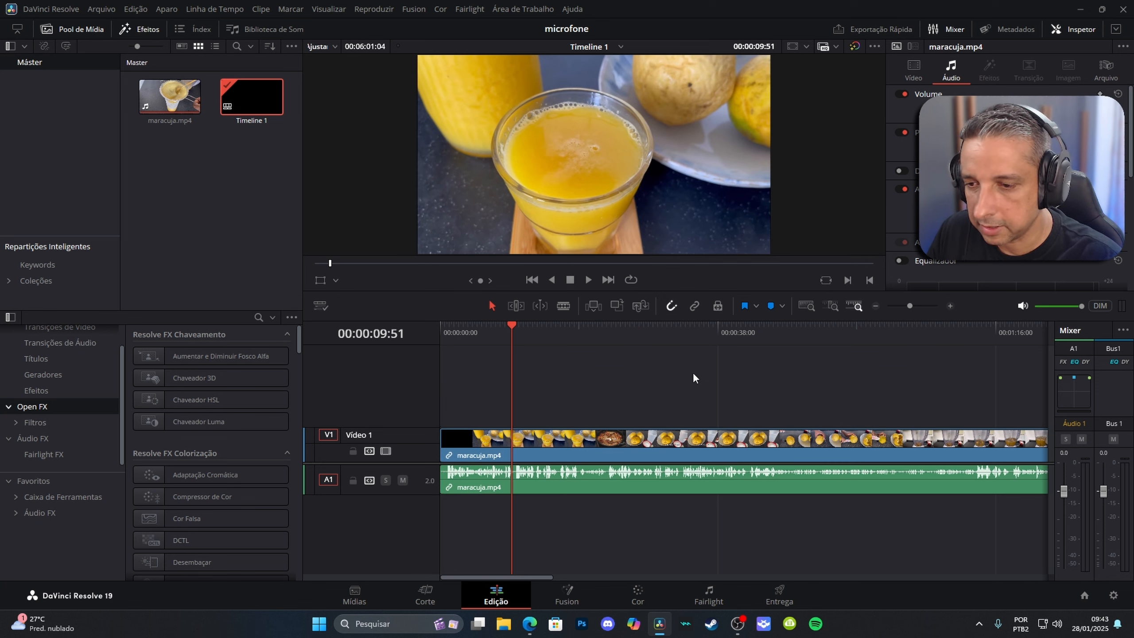
Delete only the audio part of maracuja.mp4 from track A1.
{"action": "left_click", "coordinate": [669, 441]}
{"action": "left_click", "coordinate": [668, 485]}
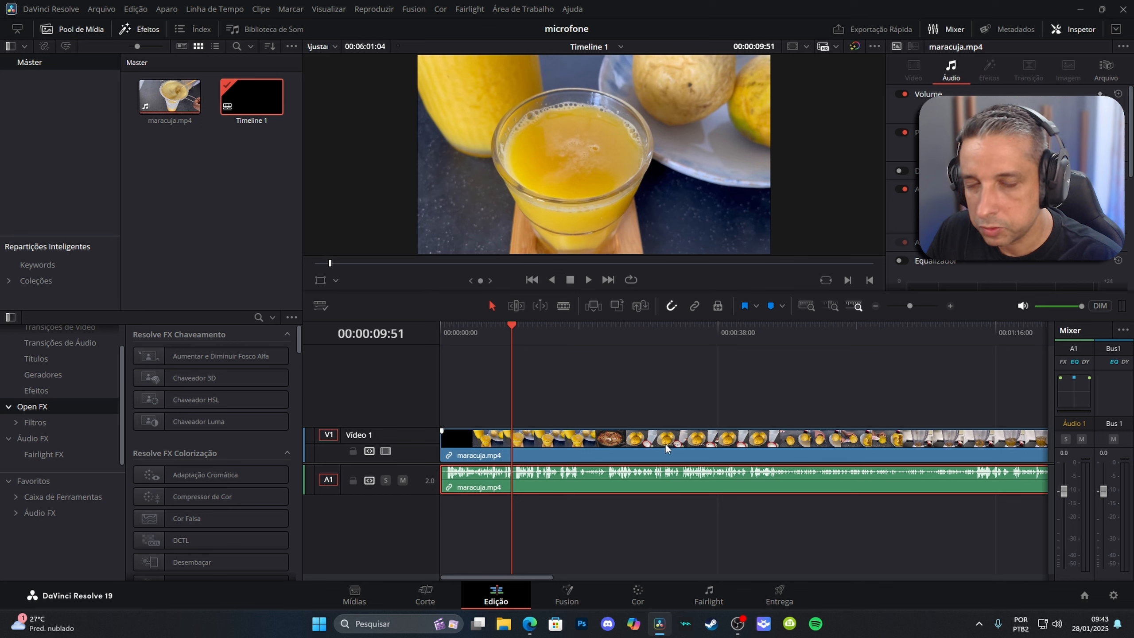
{"action": "left_click", "coordinate": [660, 520]}
{"action": "left_click", "coordinate": [661, 483]}
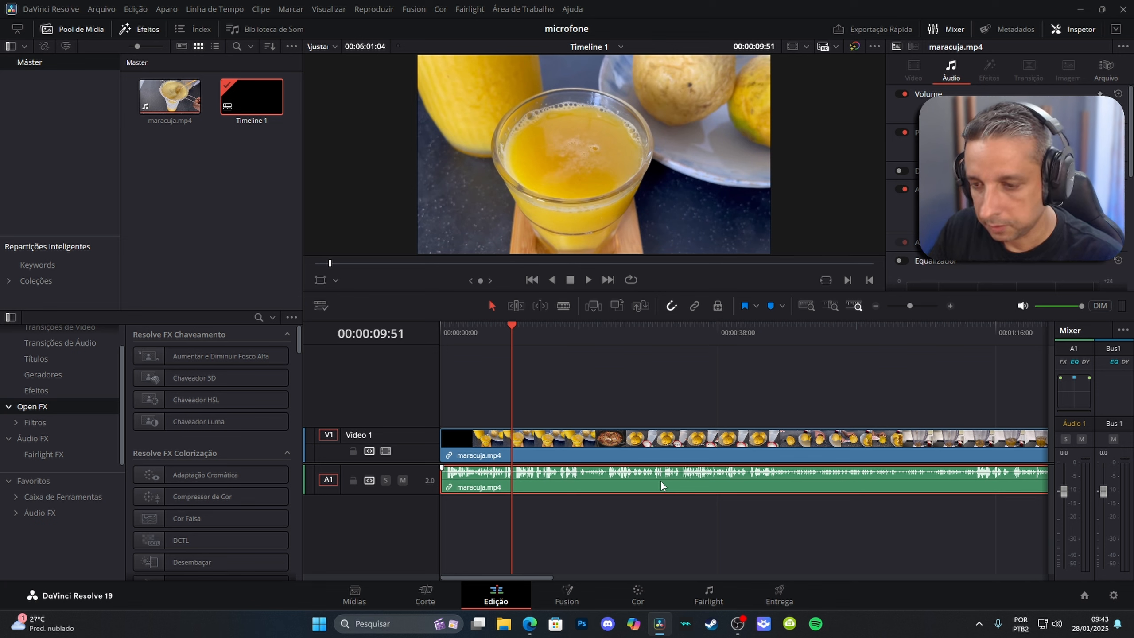
{"action": "key", "text": "Delete"}
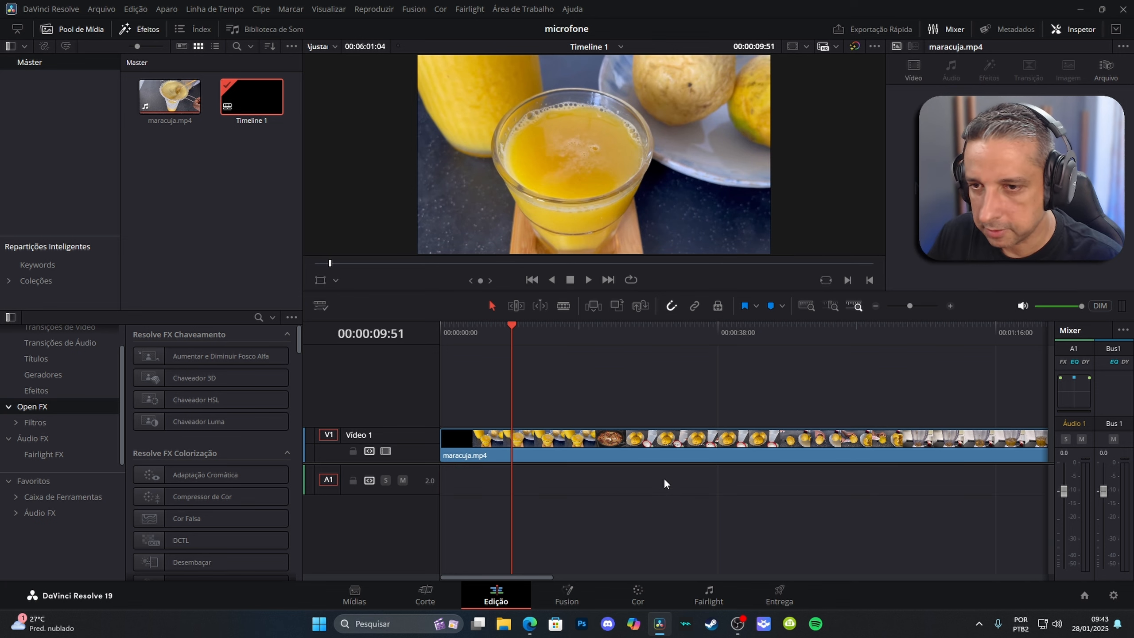
Split the video clip at 00:00:21:54, where the intro logo is shown, and delete everything after the cut.
{"action": "left_click_drag", "start_coordinate": [510, 323], "coordinate": [600, 336]}
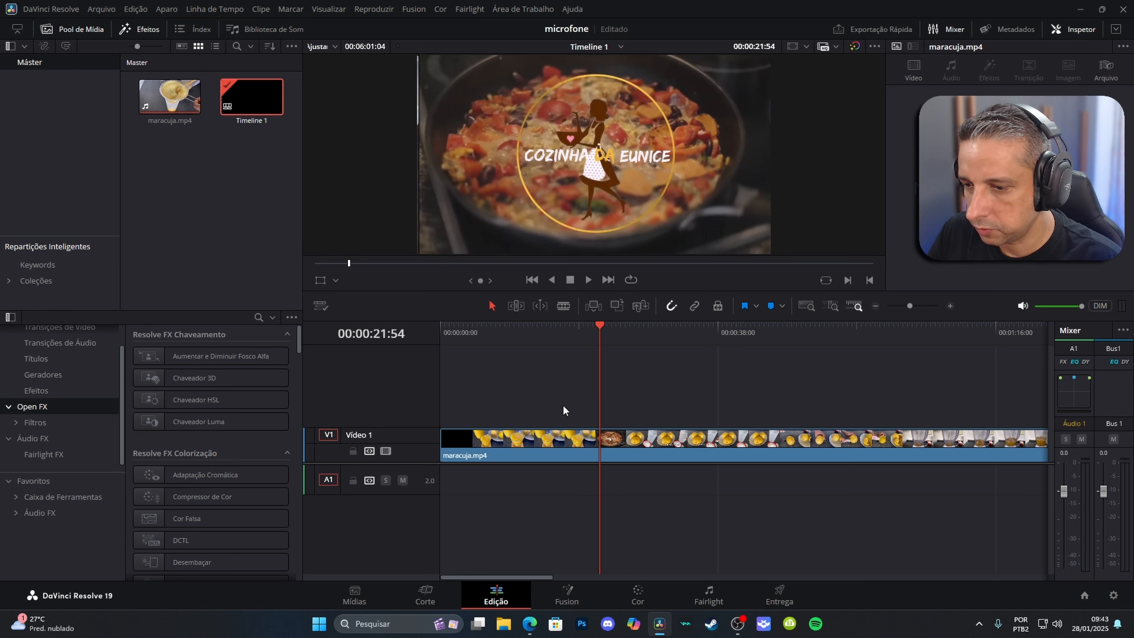
{"action": "left_click", "coordinate": [643, 443]}
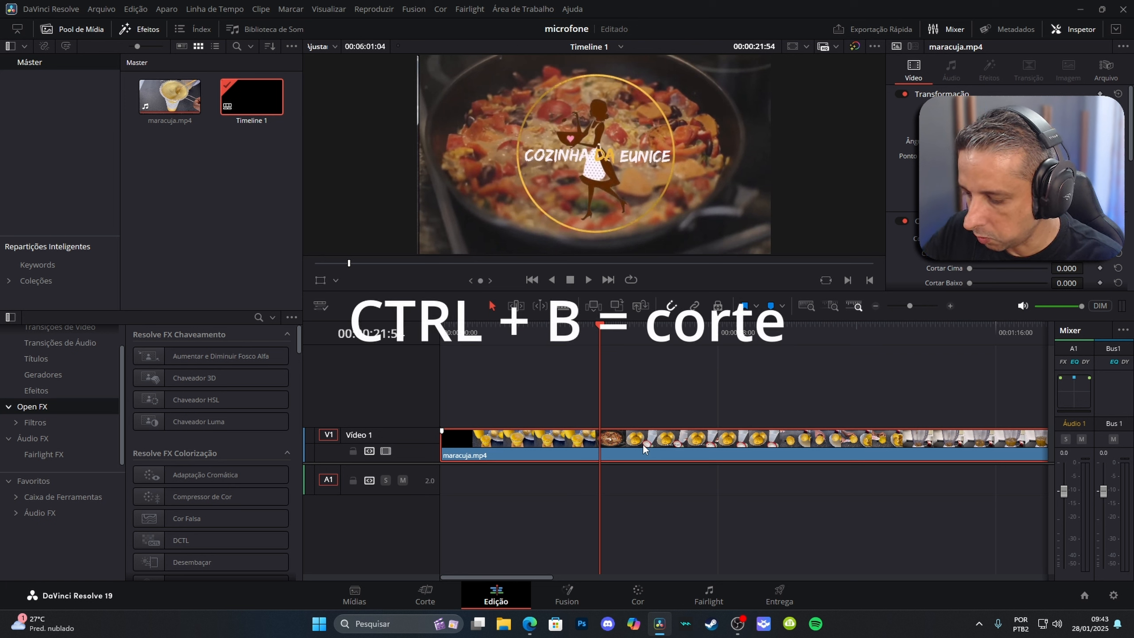
{"action": "key", "text": "ctrl+b"}
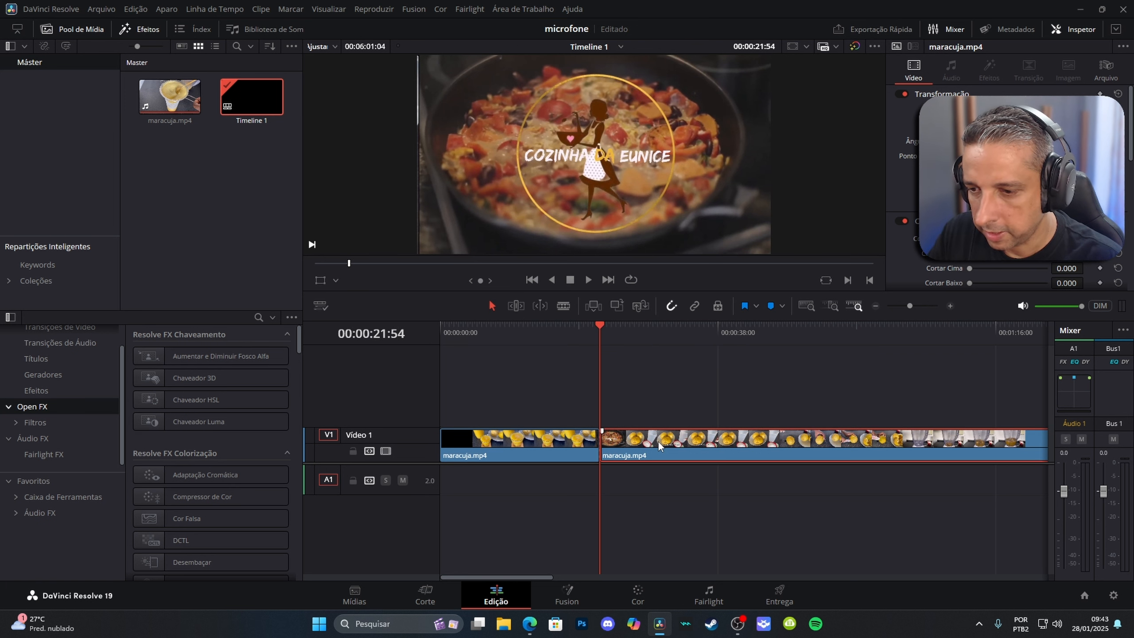
{"action": "left_click", "coordinate": [678, 436]}
{"action": "key", "text": "Delete"}
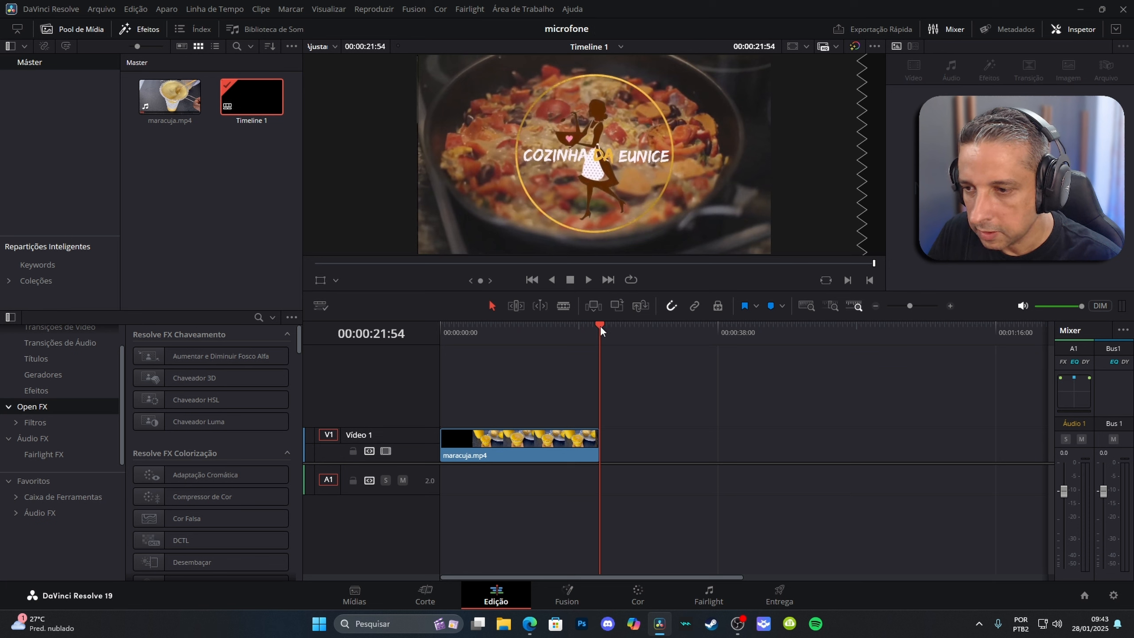
Play the beginning of the trimmed clip and return to 00:00:00:00 to check the black opening frames.
{"action": "left_click_drag", "start_coordinate": [600, 325], "coordinate": [441, 334]}
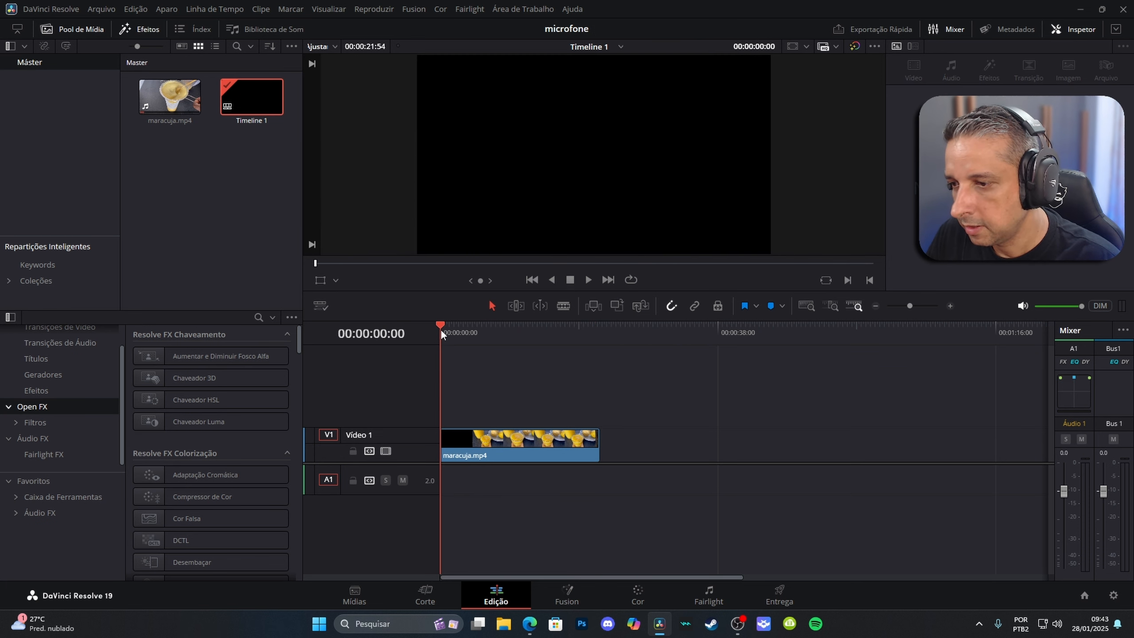
{"action": "key", "text": "space"}
{"action": "key", "text": "space"}
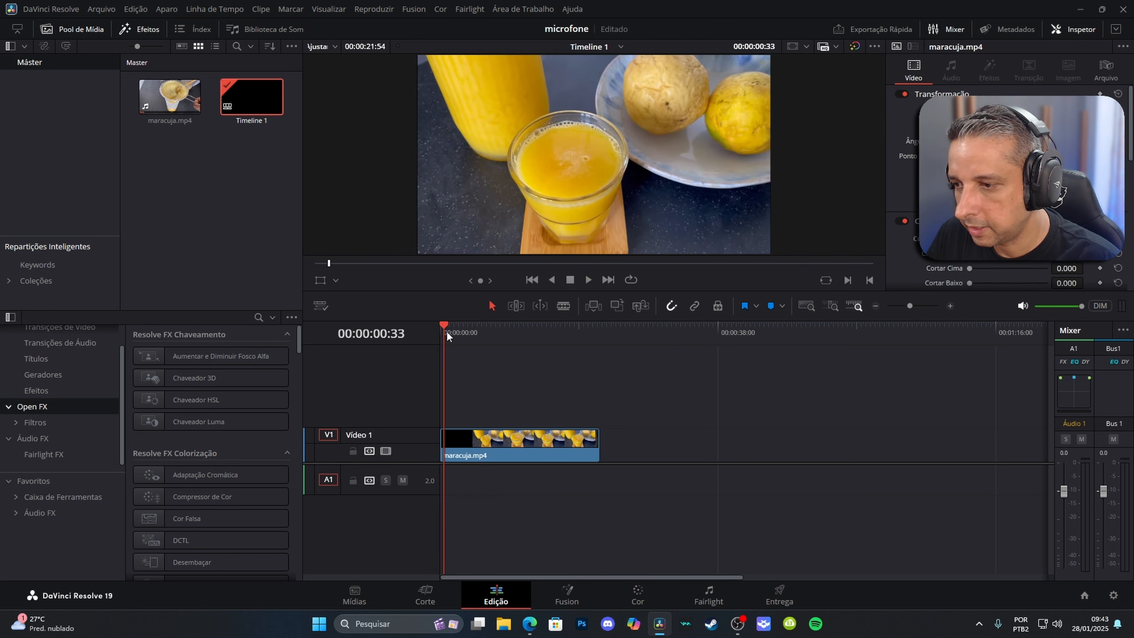
{"action": "left_click", "coordinate": [445, 326]}
{"action": "left_click_drag", "start_coordinate": [446, 328], "coordinate": [447, 328]}
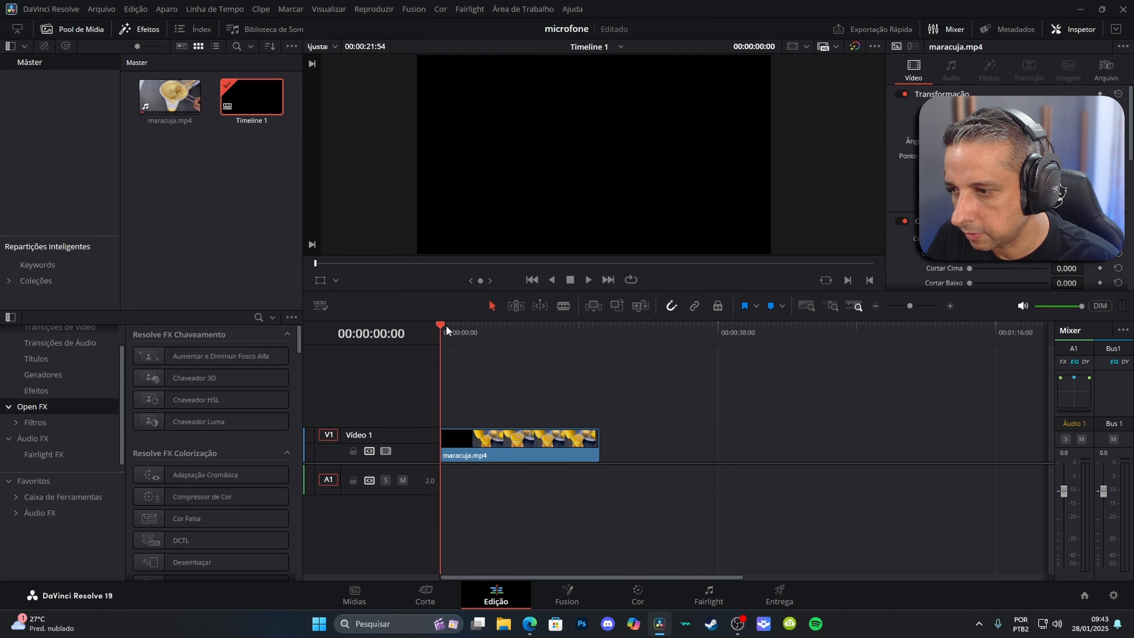
{"action": "right_click", "coordinate": [446, 324]}
{"action": "left_click", "coordinate": [441, 323]}
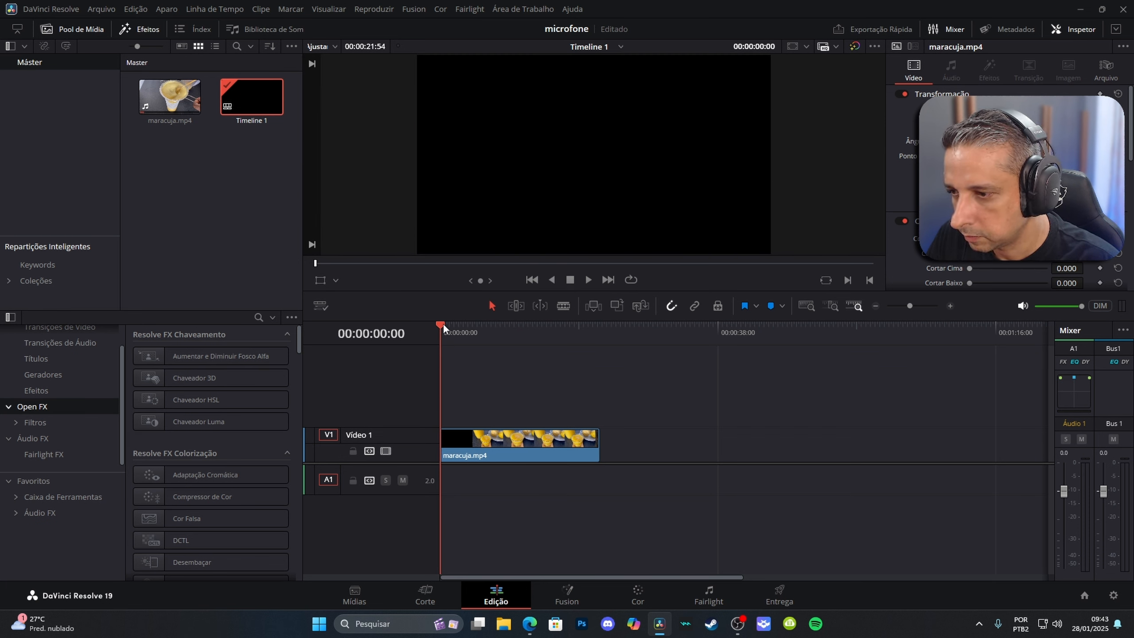
Find the end of the black opening frame by frame and split the clip at 00:00:00:02.
{"action": "key", "text": "Right"}
{"action": "key", "text": "Right"}
{"action": "key", "text": "Right"}
{"action": "key", "text": "Right"}
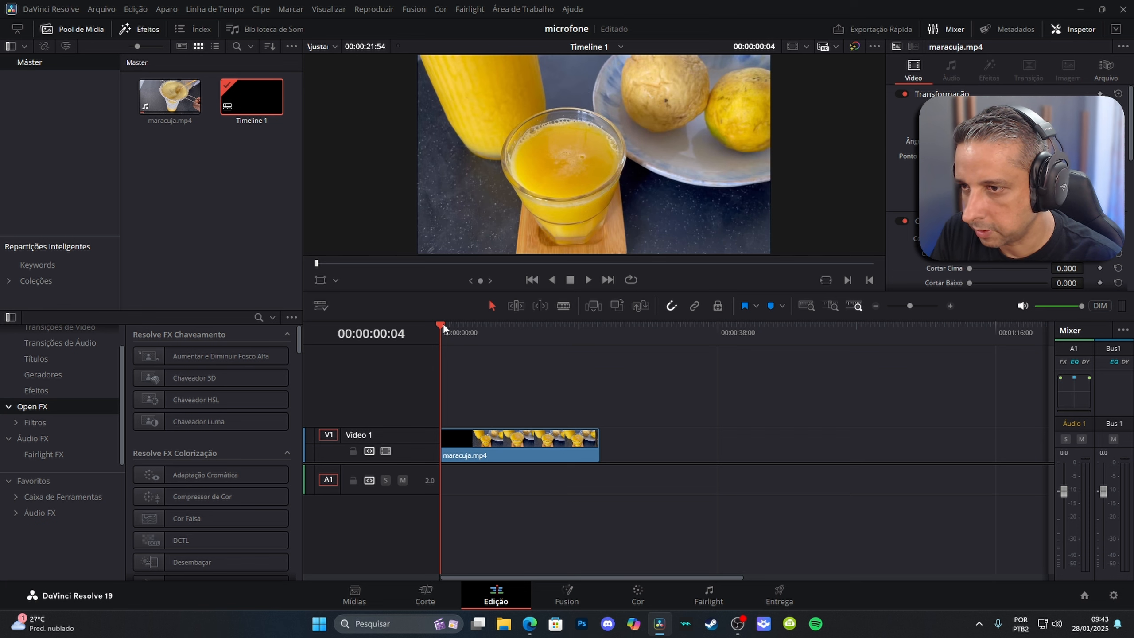
{"action": "key", "text": "Left"}
{"action": "key", "text": "Left"}
{"action": "key", "text": "Left"}
{"action": "key", "text": "Right"}
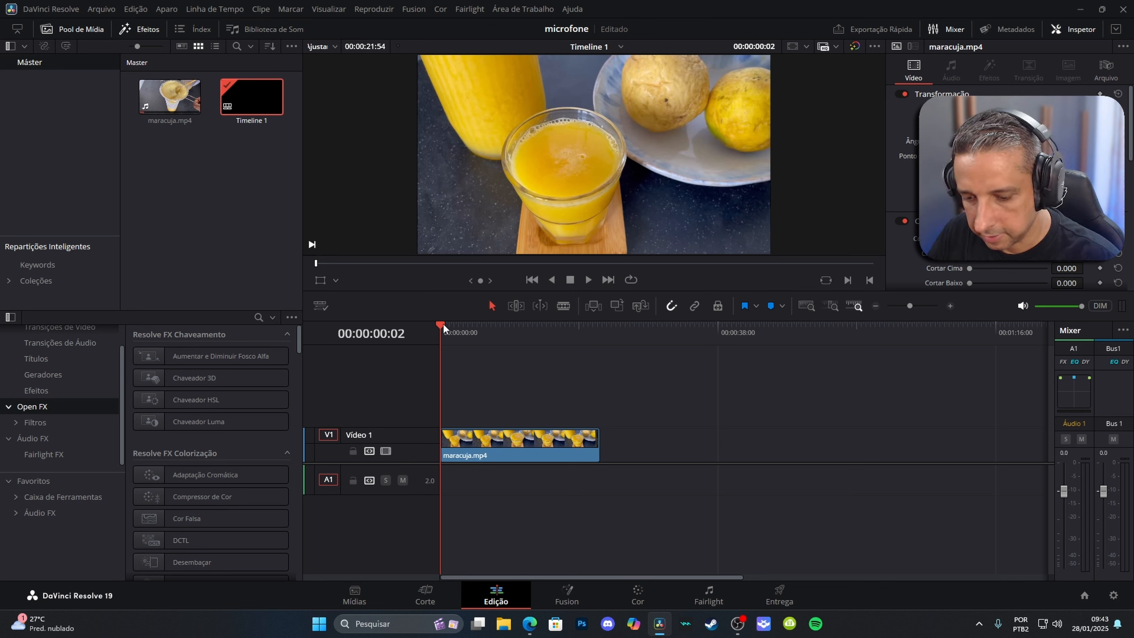
{"action": "key", "text": "ctrl+s"}
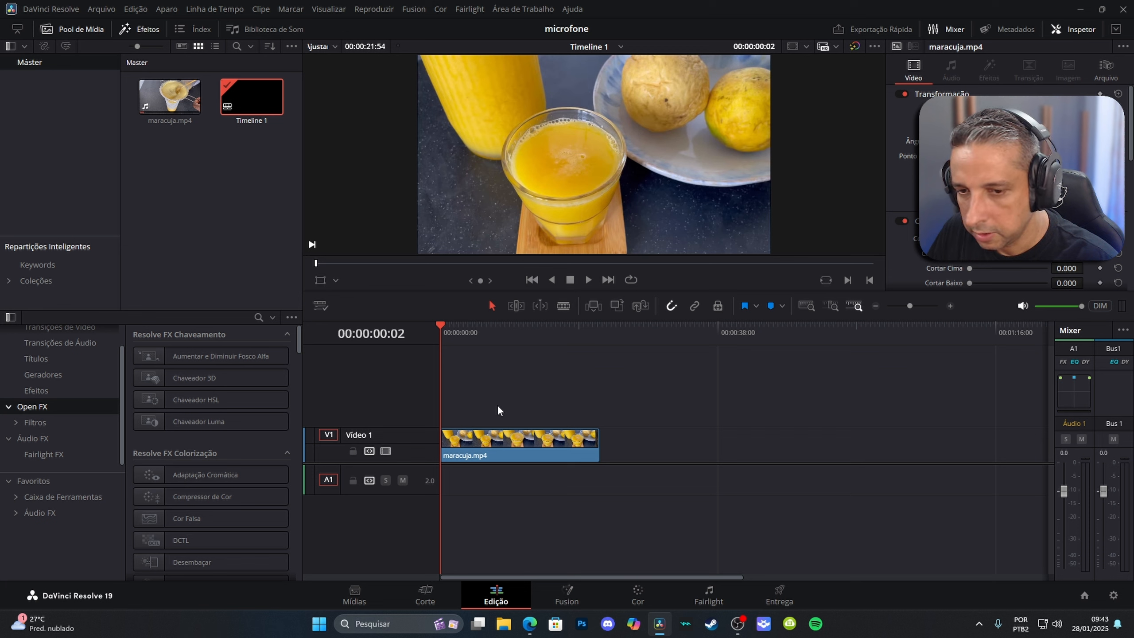
Delete the short black fragment at the start of track V1 so the clip begins with the juice shot.
{"action": "scroll", "coordinate": [499, 410], "scroll_direction": "up", "scroll_amount": 7}
{"action": "scroll", "coordinate": [497, 404], "scroll_direction": "up", "scroll_amount": 6}
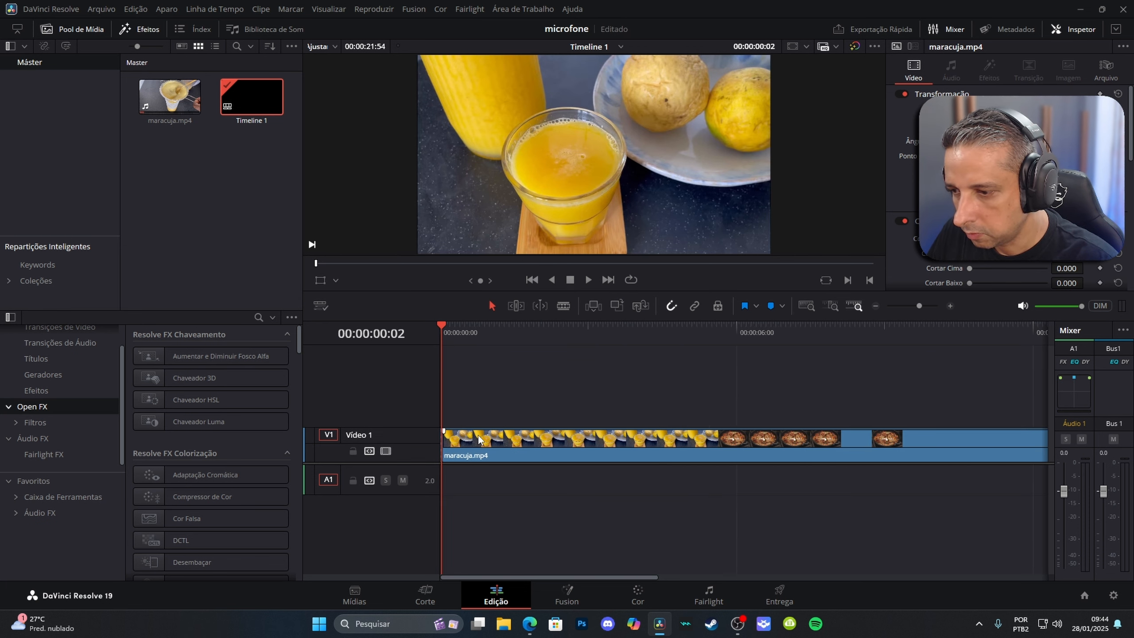
{"action": "scroll", "coordinate": [478, 438], "scroll_direction": "up", "scroll_amount": 5}
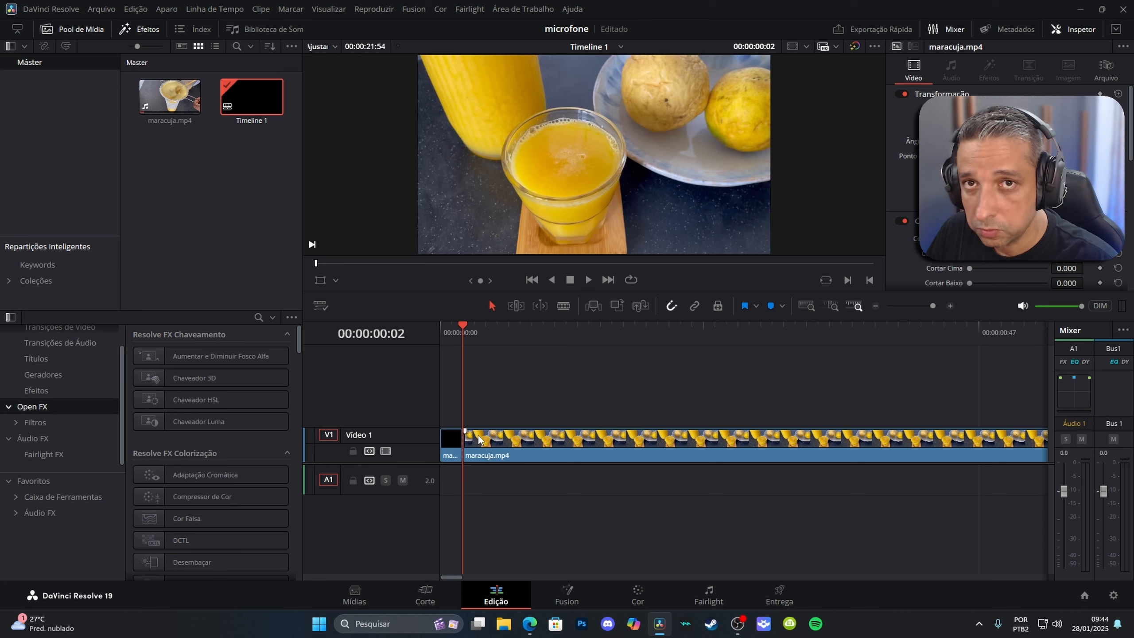
{"action": "left_click", "coordinate": [453, 447]}
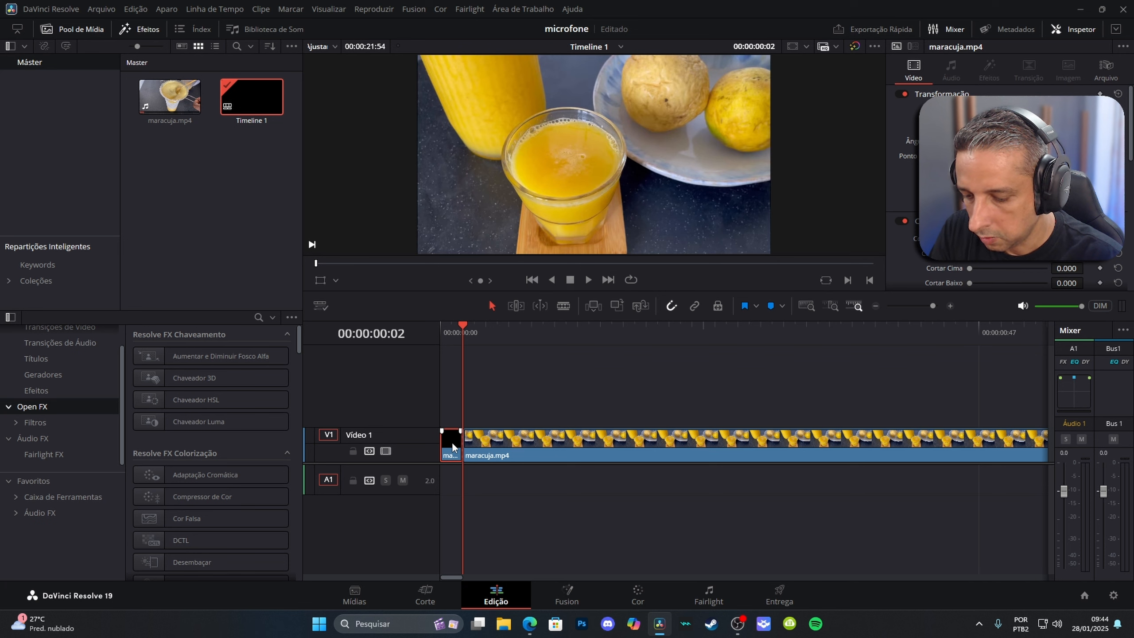
{"action": "key", "text": "Delete"}
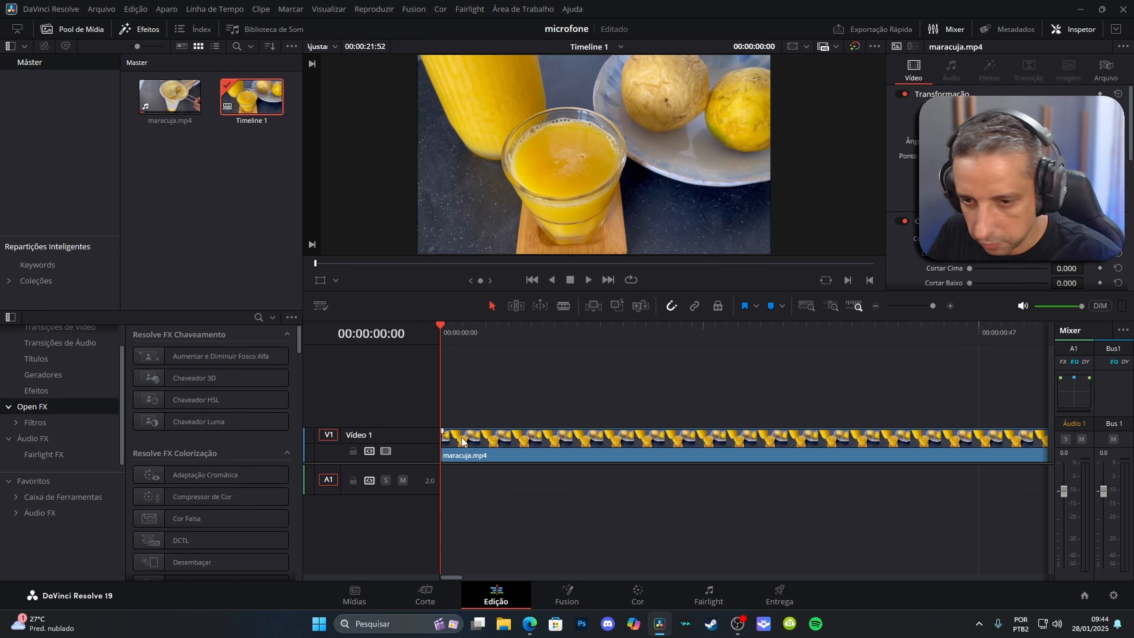
{"action": "key", "text": "ctrl+s"}
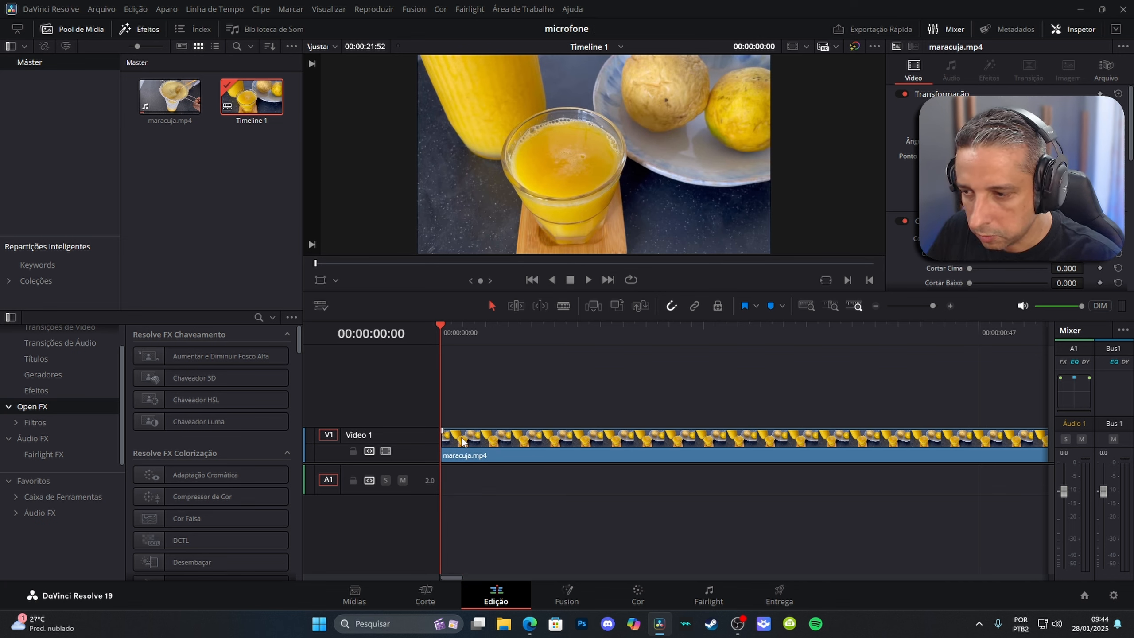
Adjust the timeline zoom until the whole trimmed clip fills most of the timeline width.
{"action": "scroll", "coordinate": [461, 438], "scroll_direction": "down", "scroll_amount": 3}
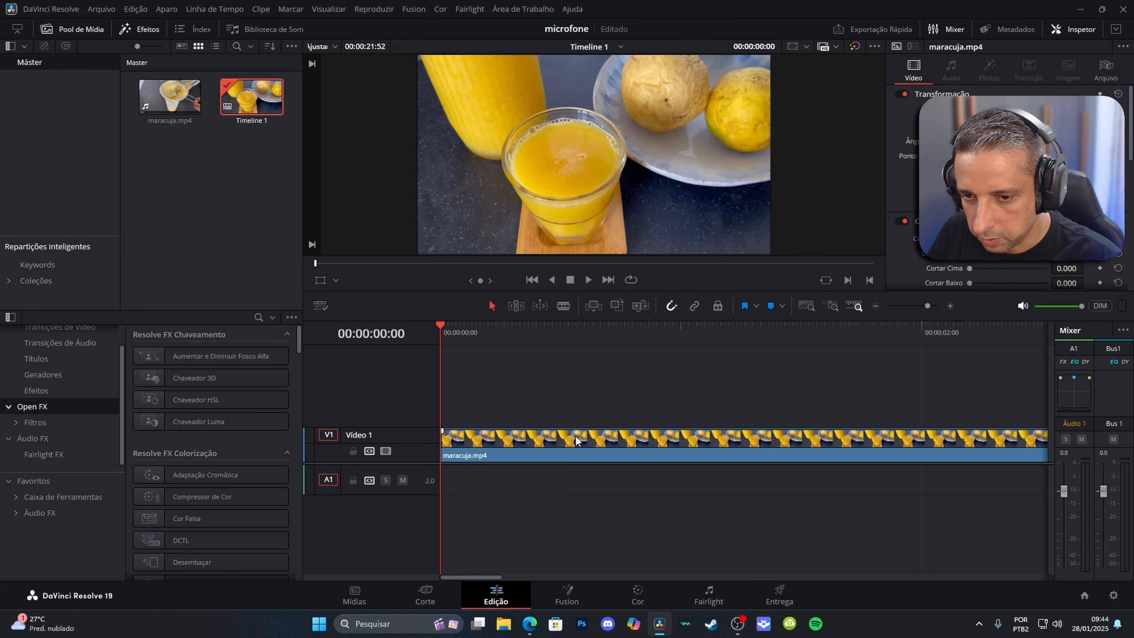
{"action": "scroll", "coordinate": [575, 435], "scroll_direction": "down", "scroll_amount": 5}
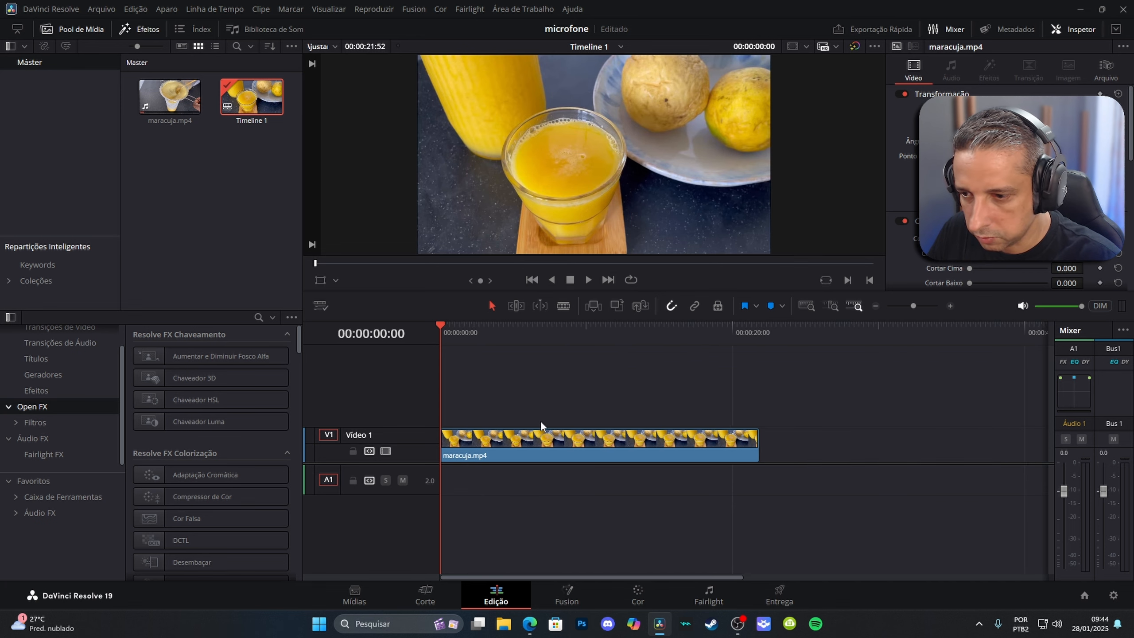
{"action": "scroll", "coordinate": [724, 342], "scroll_direction": "up", "scroll_amount": 1}
{"action": "left_click_drag", "start_coordinate": [908, 306], "coordinate": [916, 309]}
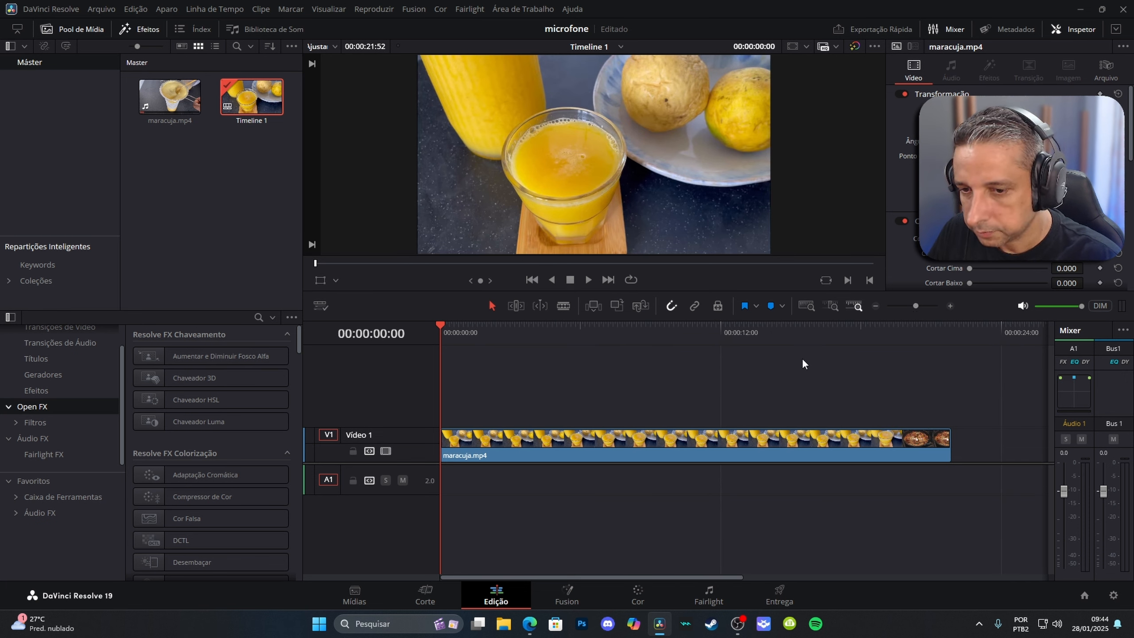
Play the opening moments of the trimmed clip and return the playhead to 00:00:00:00.
{"action": "key", "text": "space"}
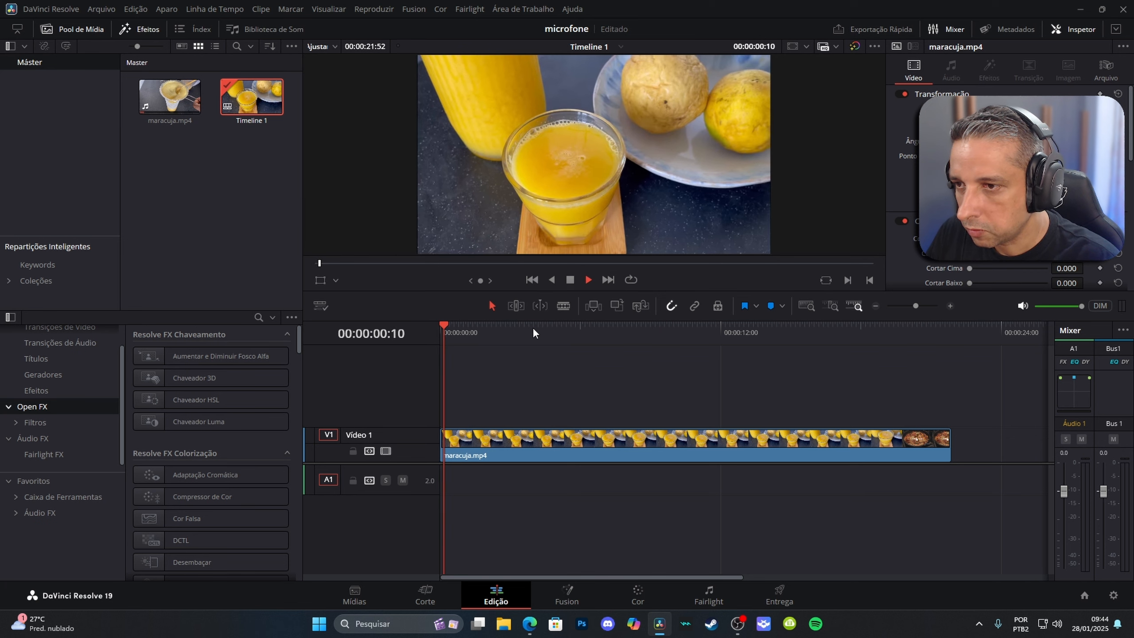
{"action": "left_click_drag", "start_coordinate": [446, 326], "coordinate": [440, 320]}
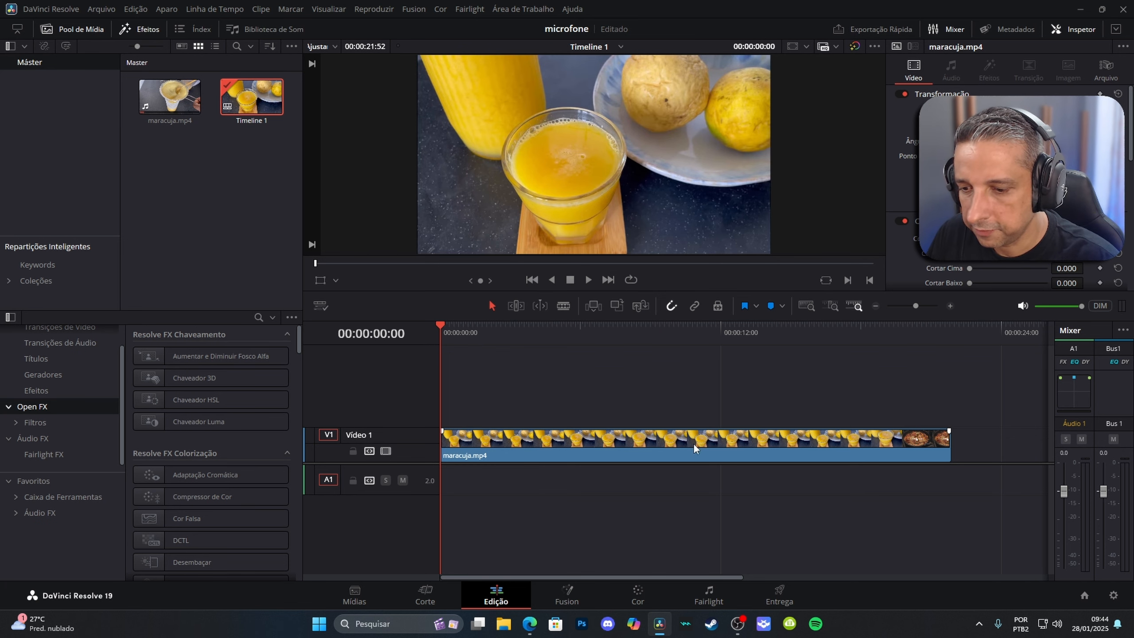
Open the input patch window for the Áudio 1 track on the Fairlight page, keeping the mixer shown.
{"action": "left_click", "coordinate": [706, 595]}
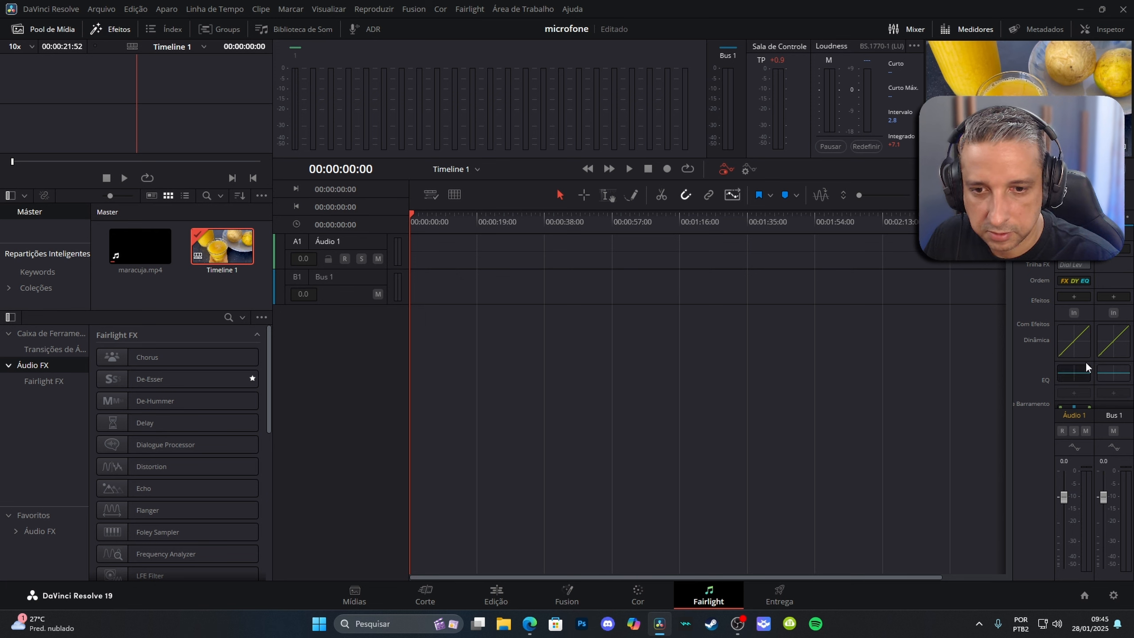
{"action": "left_click", "coordinate": [913, 32]}
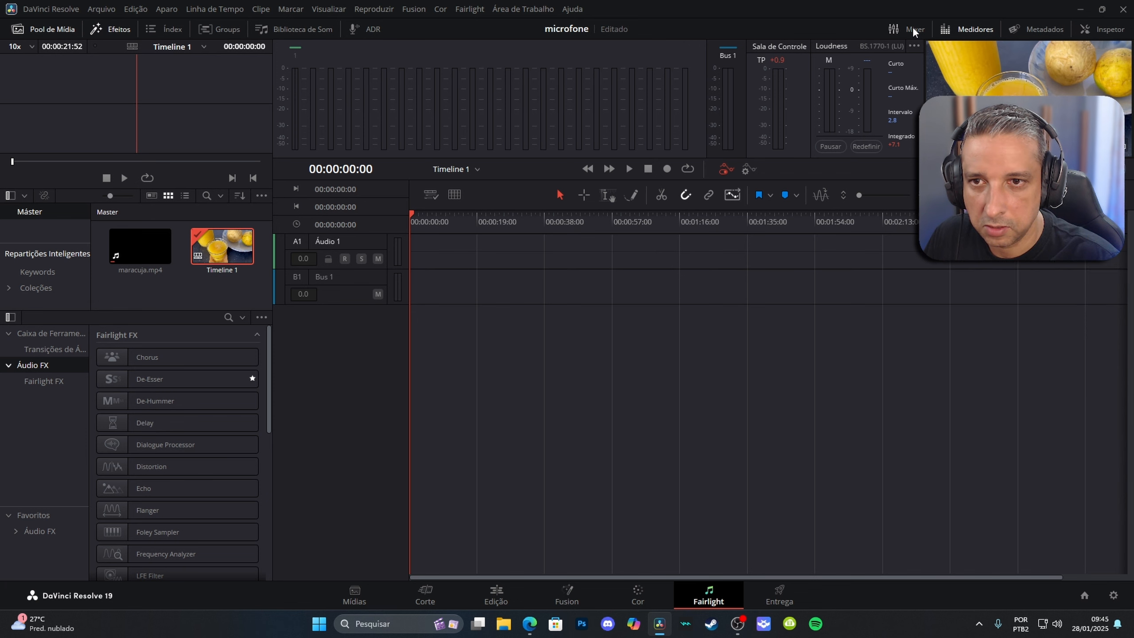
{"action": "left_click", "coordinate": [913, 31]}
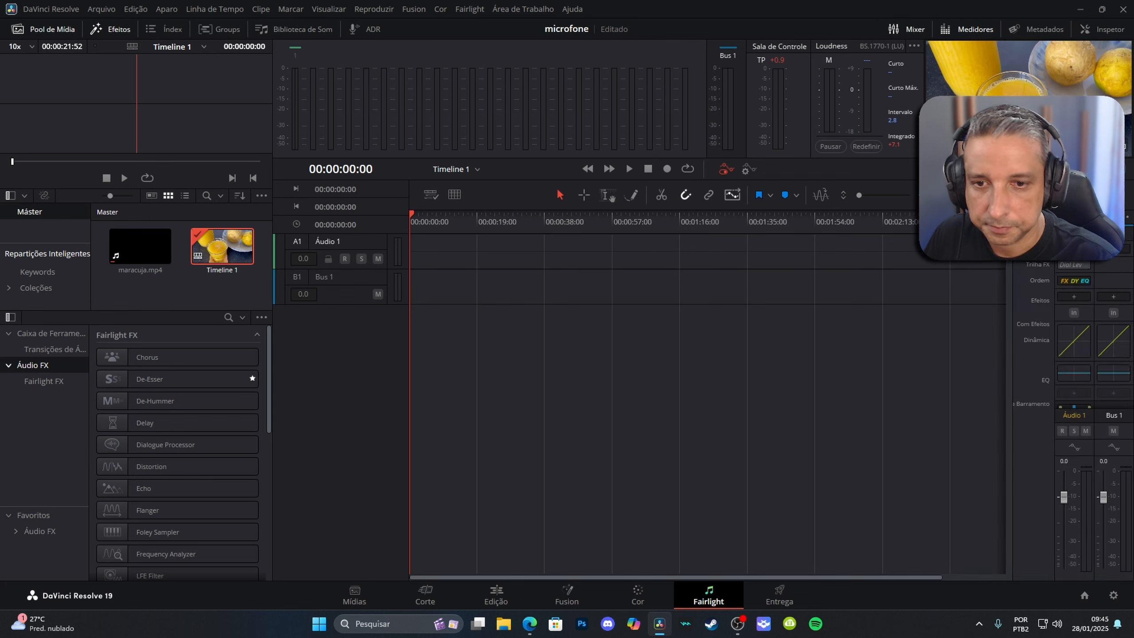
{"action": "left_click", "coordinate": [1074, 249]}
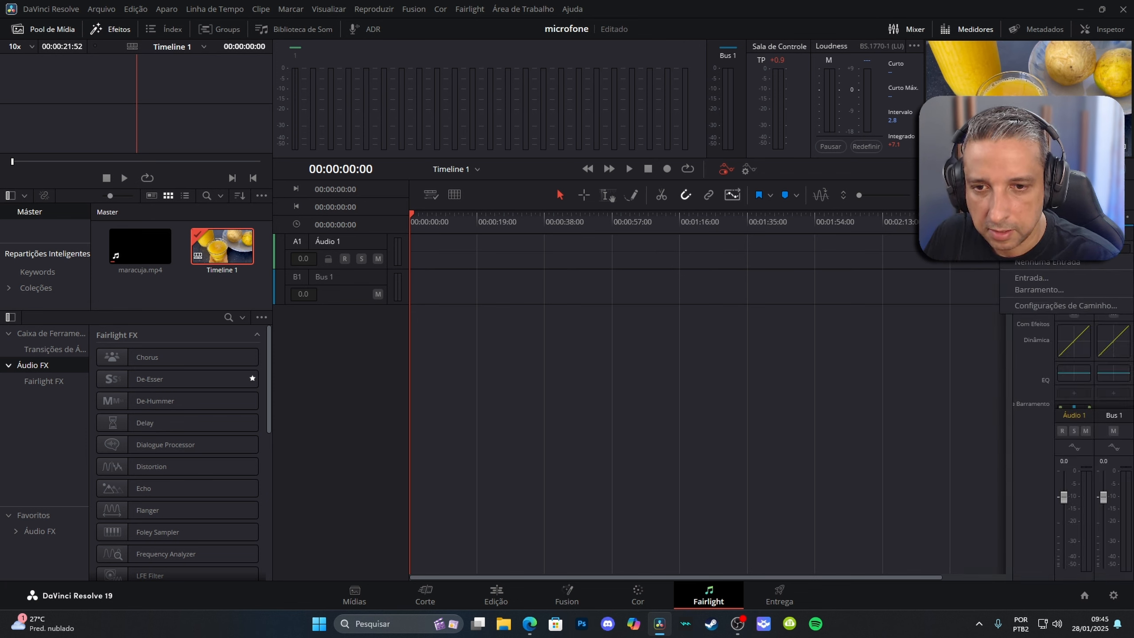
{"action": "left_click", "coordinate": [1042, 282]}
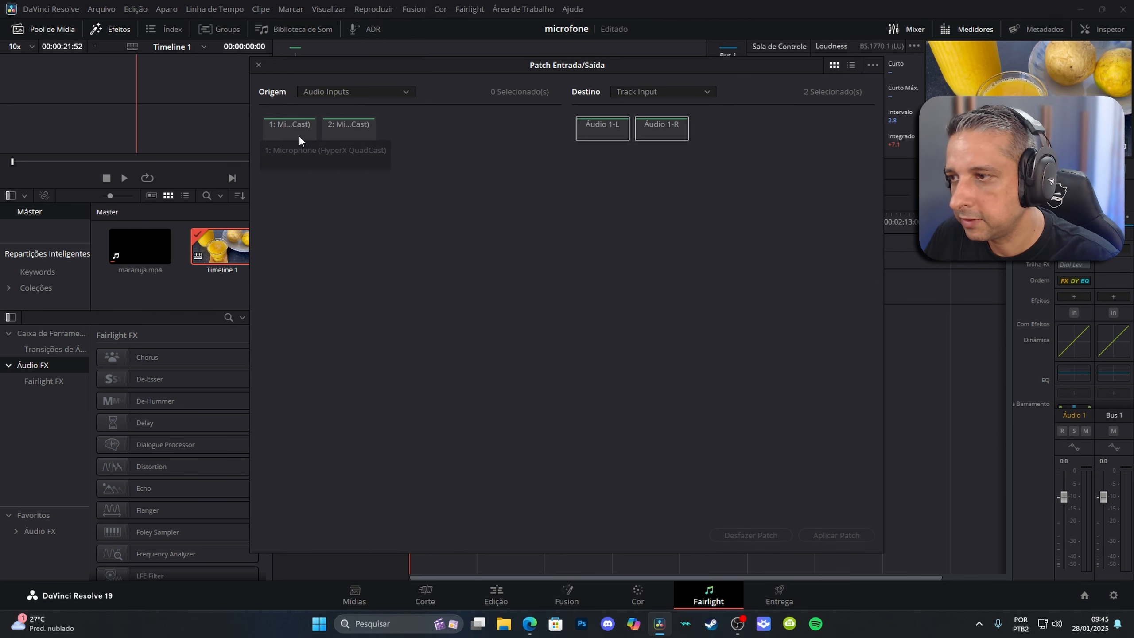
Patch the first HyperX QuadCast microphone input to Áudio 1-L and Áudio 1-R, and close the patch window.
{"action": "left_click", "coordinate": [407, 91]}
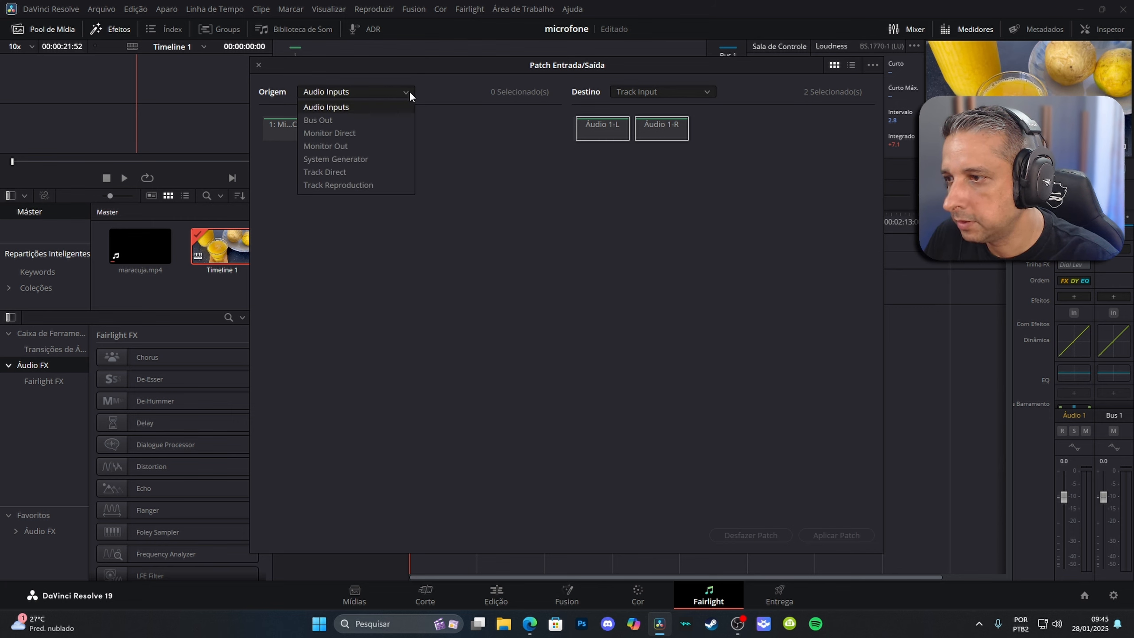
{"action": "left_click", "coordinate": [410, 90]}
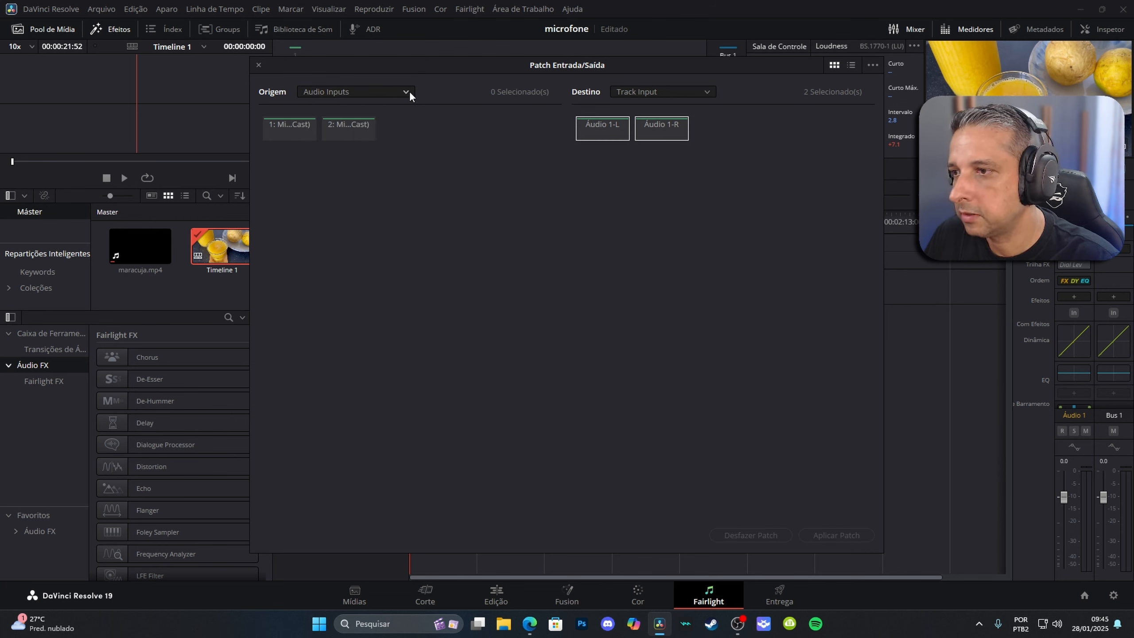
{"action": "left_click", "coordinate": [294, 130]}
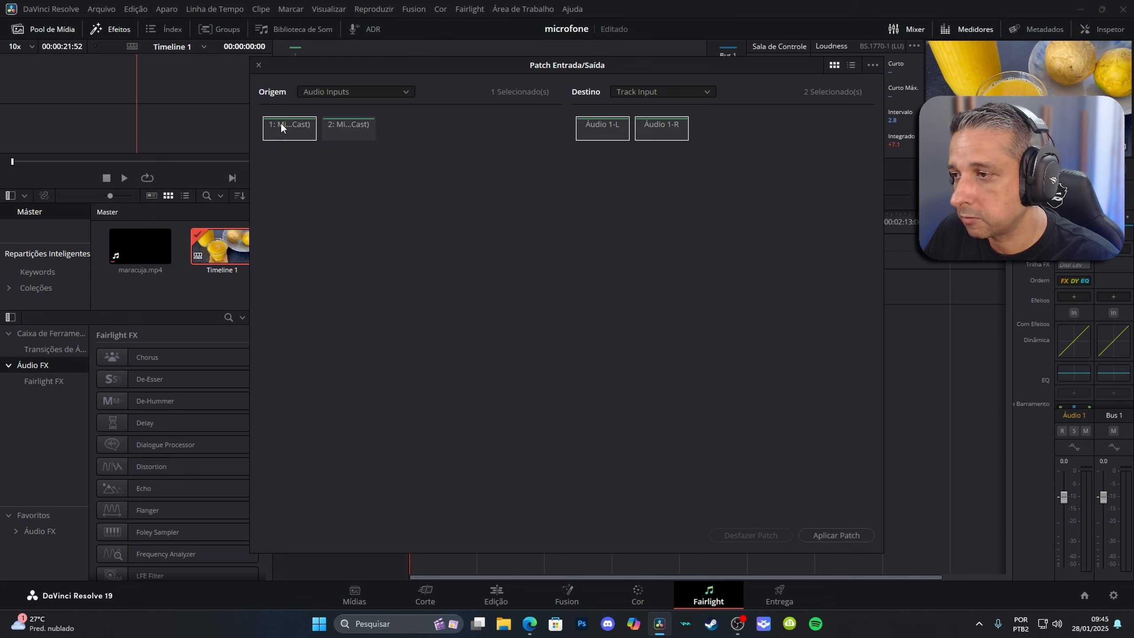
{"action": "left_click", "coordinate": [351, 123]}
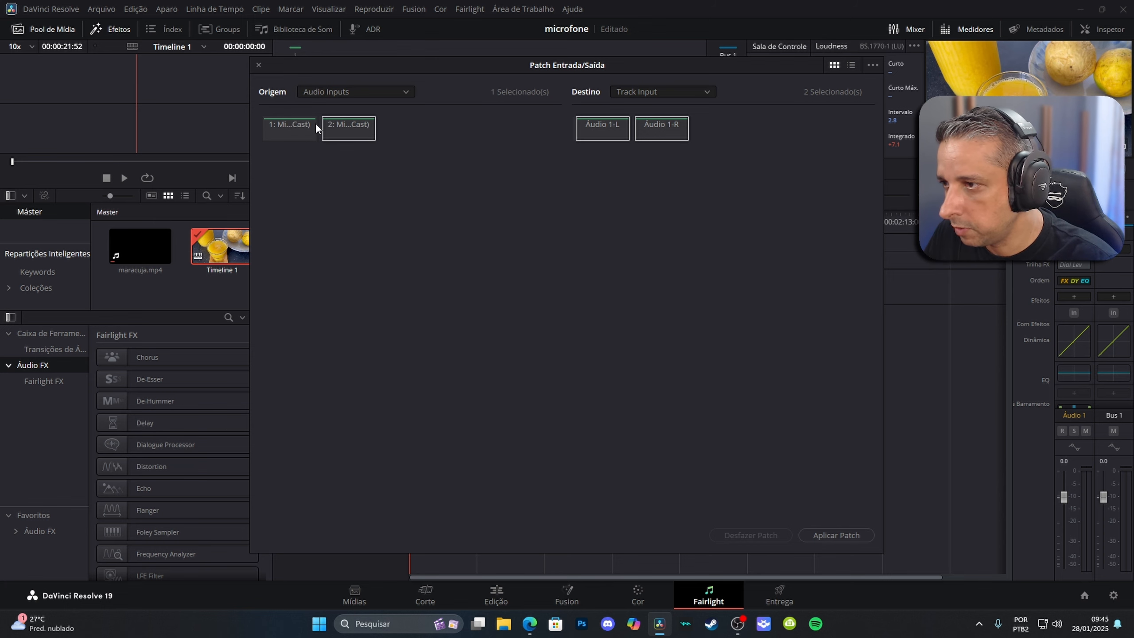
{"action": "left_click", "coordinate": [356, 130]}
{"action": "left_click", "coordinate": [279, 135]}
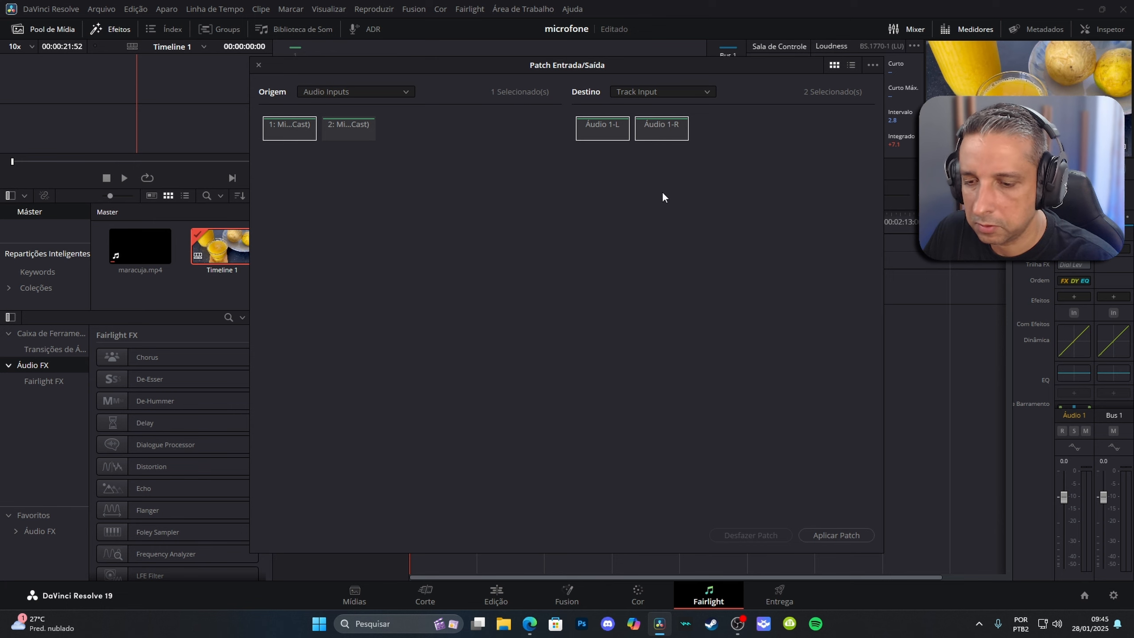
{"action": "left_click", "coordinate": [825, 535]}
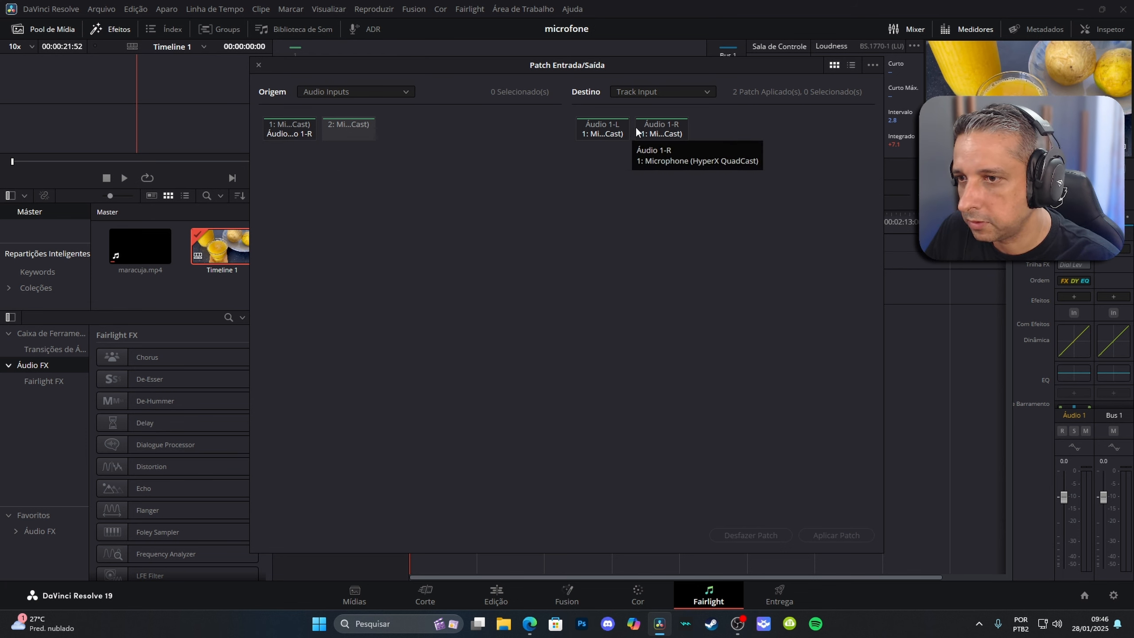
{"action": "left_click", "coordinate": [259, 66]}
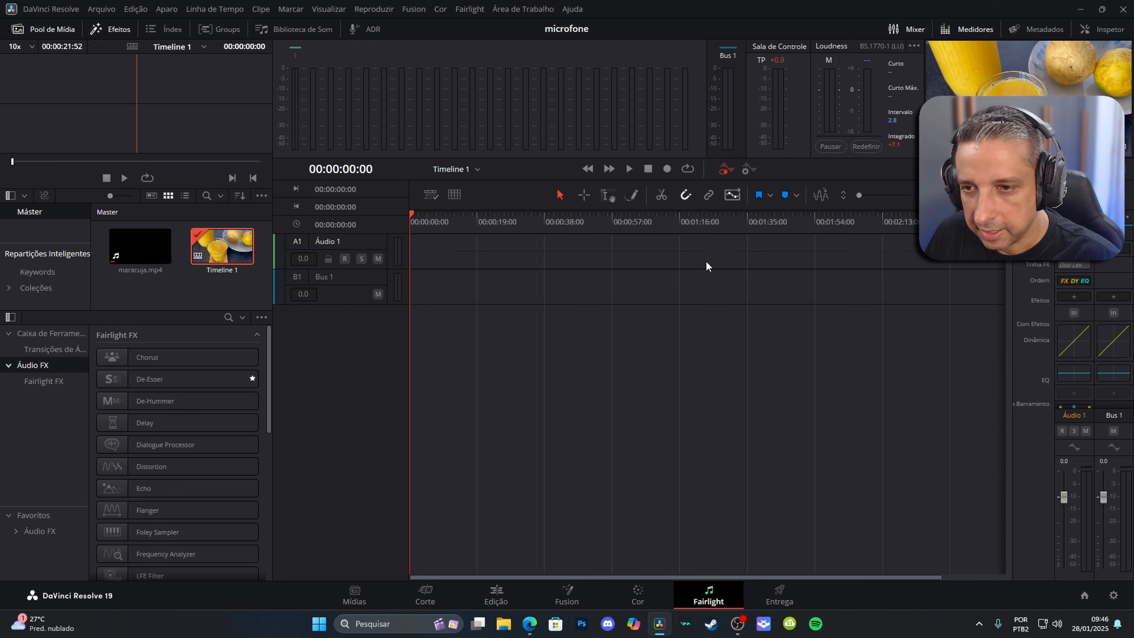
Arm the Áudio 1 track and record a microphone narration from the timeline start to about 00:00:23:17.
{"action": "left_click", "coordinate": [346, 259]}
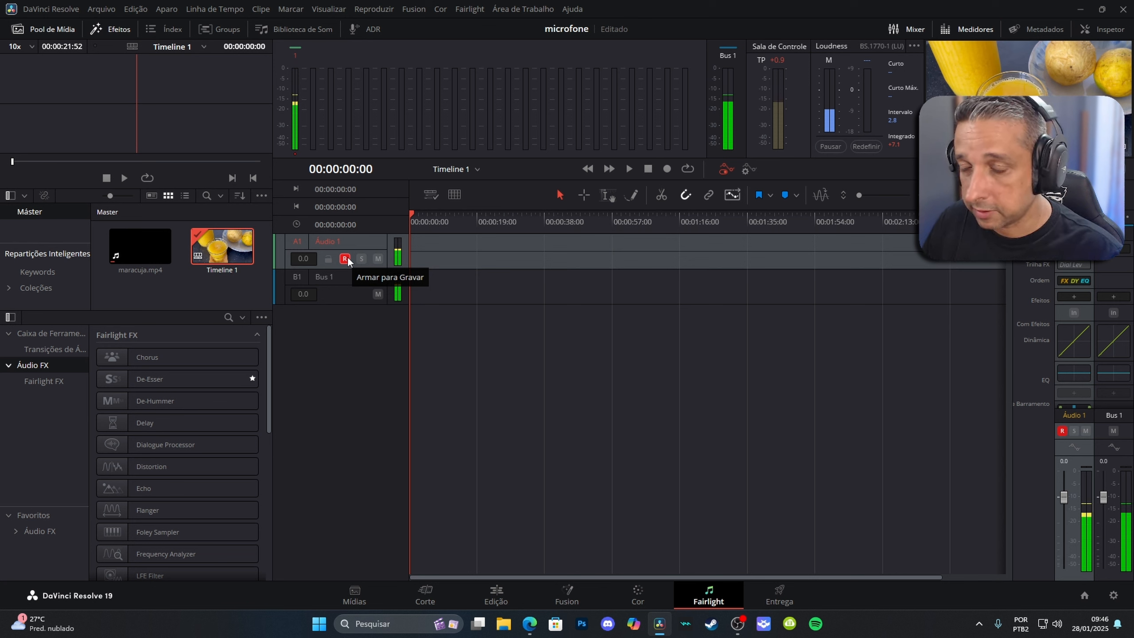
{"action": "left_click", "coordinate": [667, 168]}
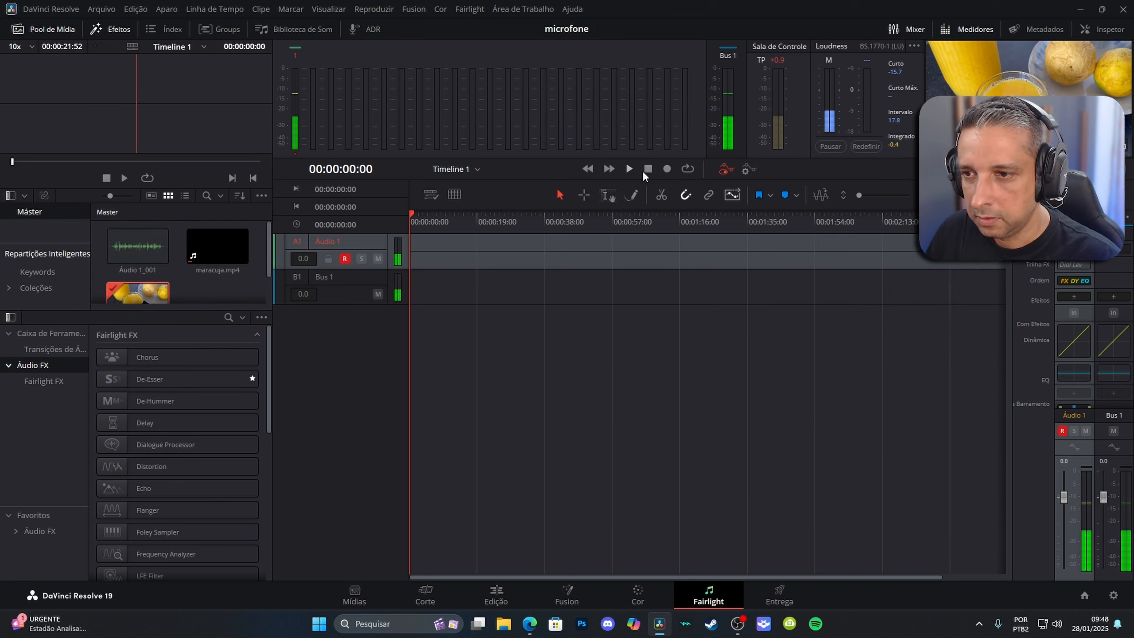
{"action": "left_click", "coordinate": [668, 168]}
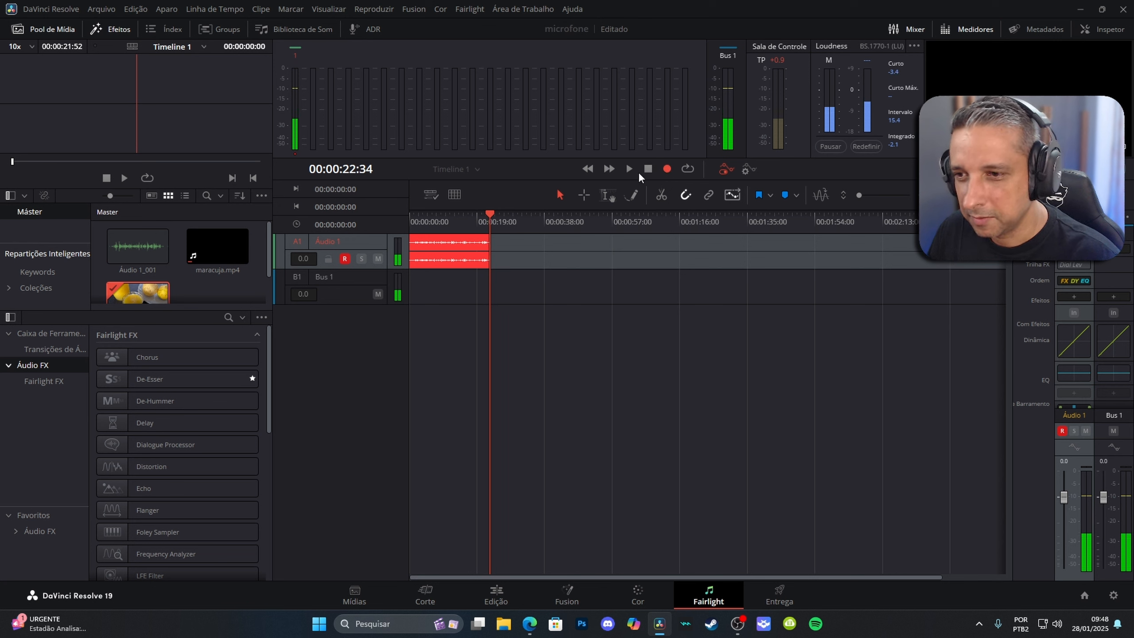
{"action": "left_click", "coordinate": [648, 169]}
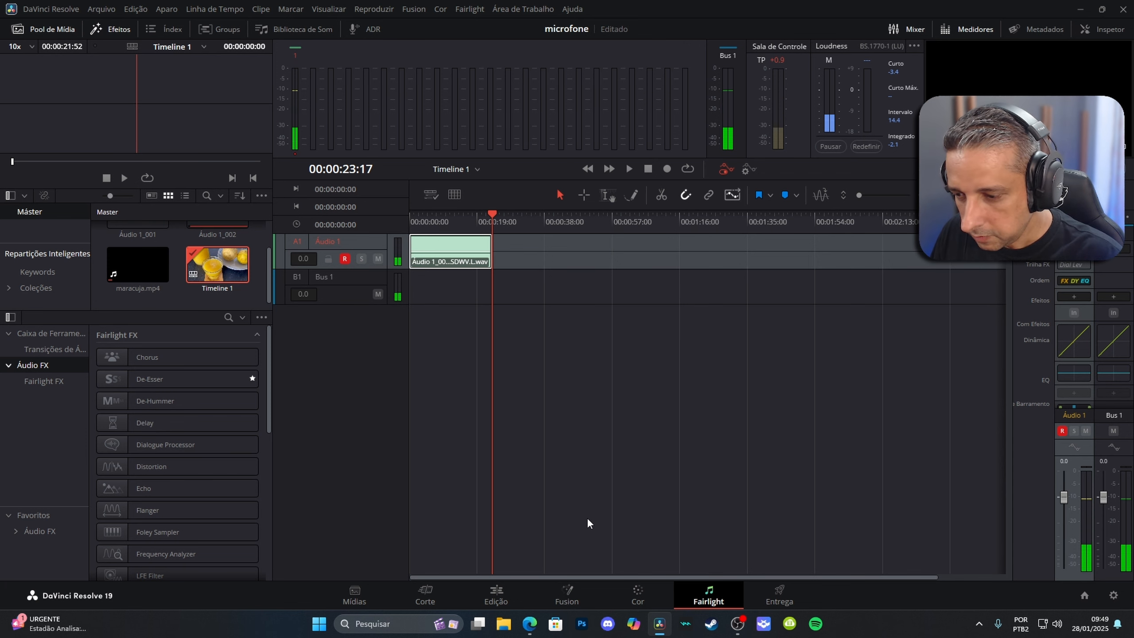
Inspect the recorded audio clip beneath the video on the Edit page, moving the playhead through the first seconds.
{"action": "left_click", "coordinate": [501, 595]}
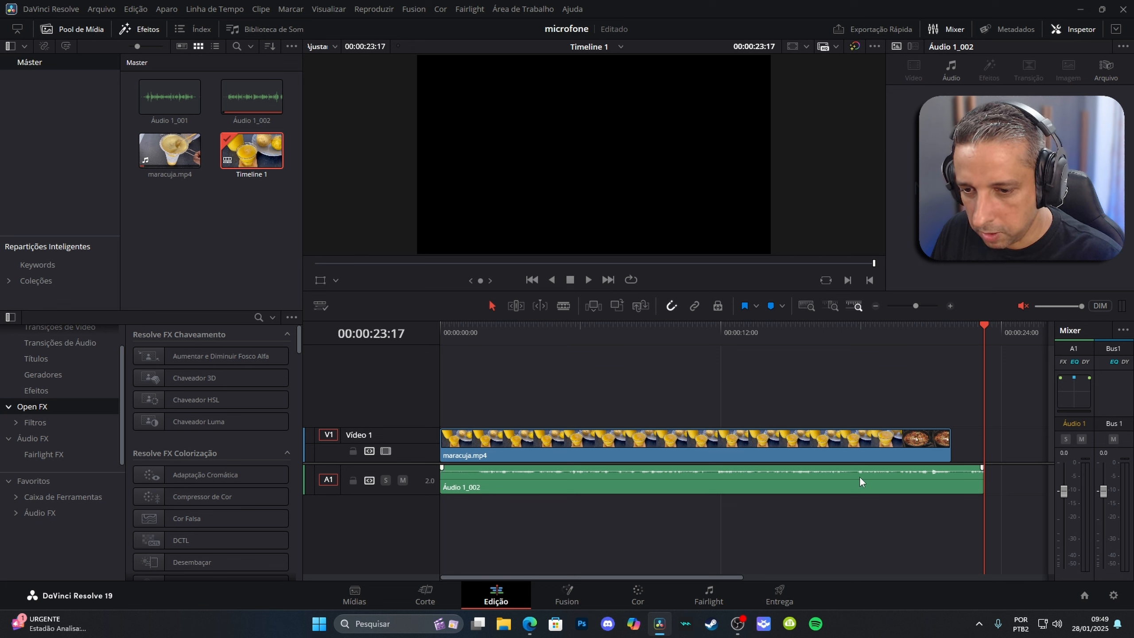
{"action": "left_click", "coordinate": [467, 327]}
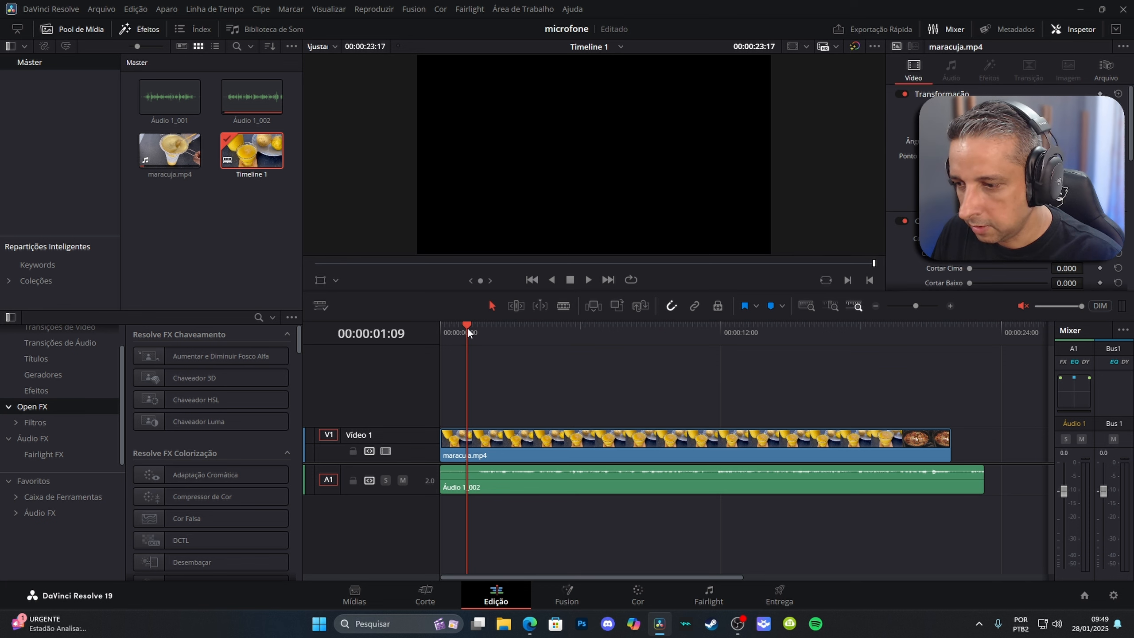
{"action": "left_click", "coordinate": [446, 327]}
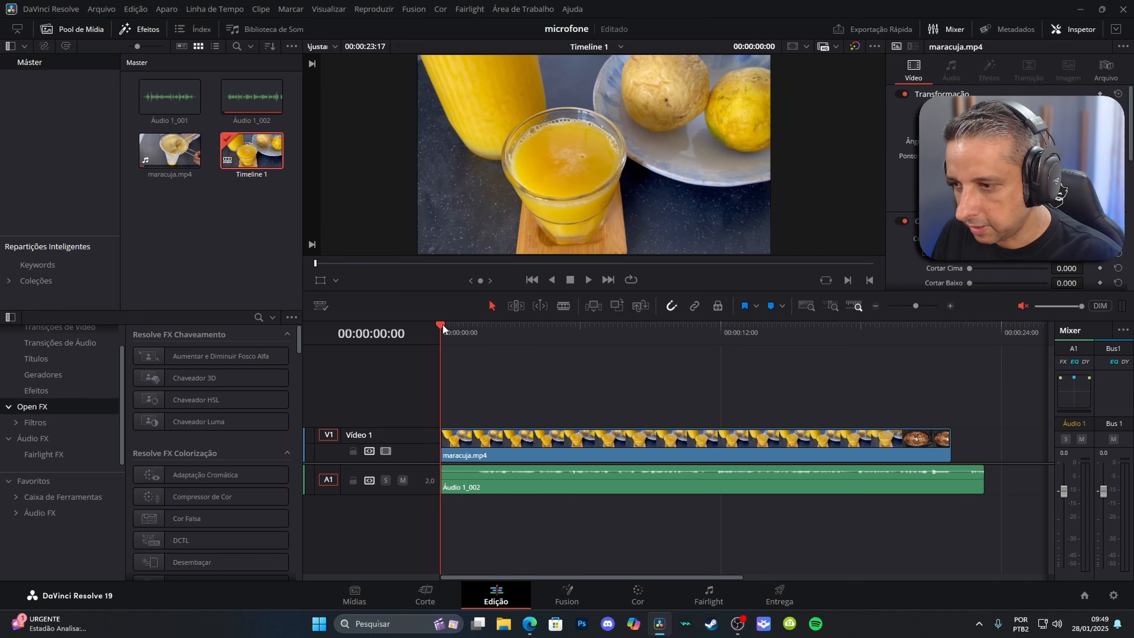
{"action": "left_click", "coordinate": [528, 328]}
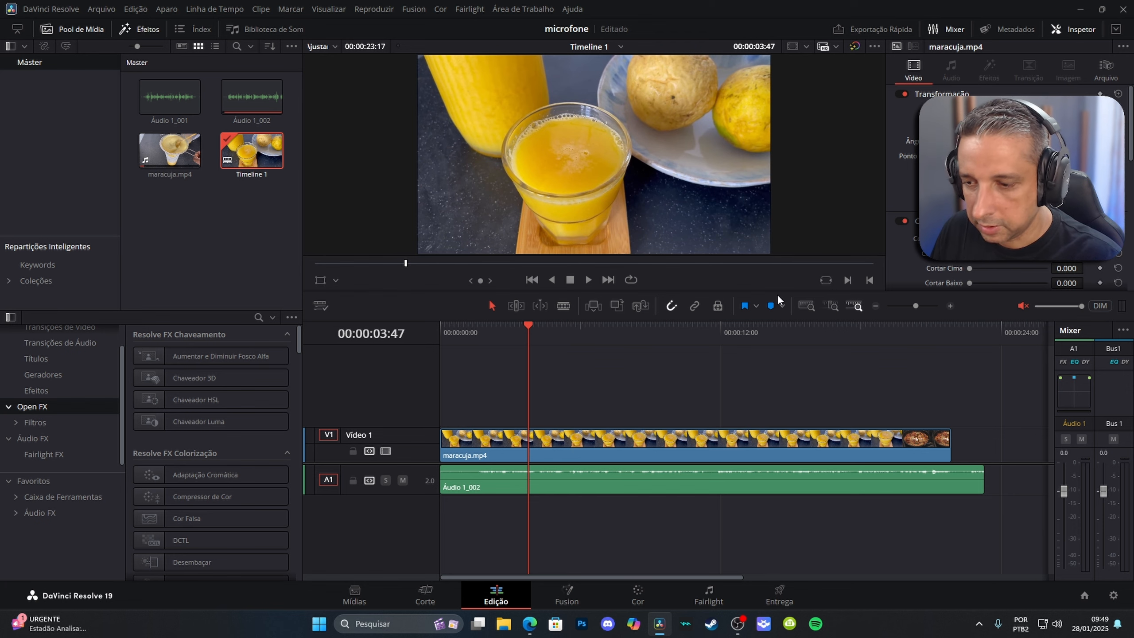
Disarm recording on the Áudio 1 track on the Fairlight page.
{"action": "left_click", "coordinate": [714, 586]}
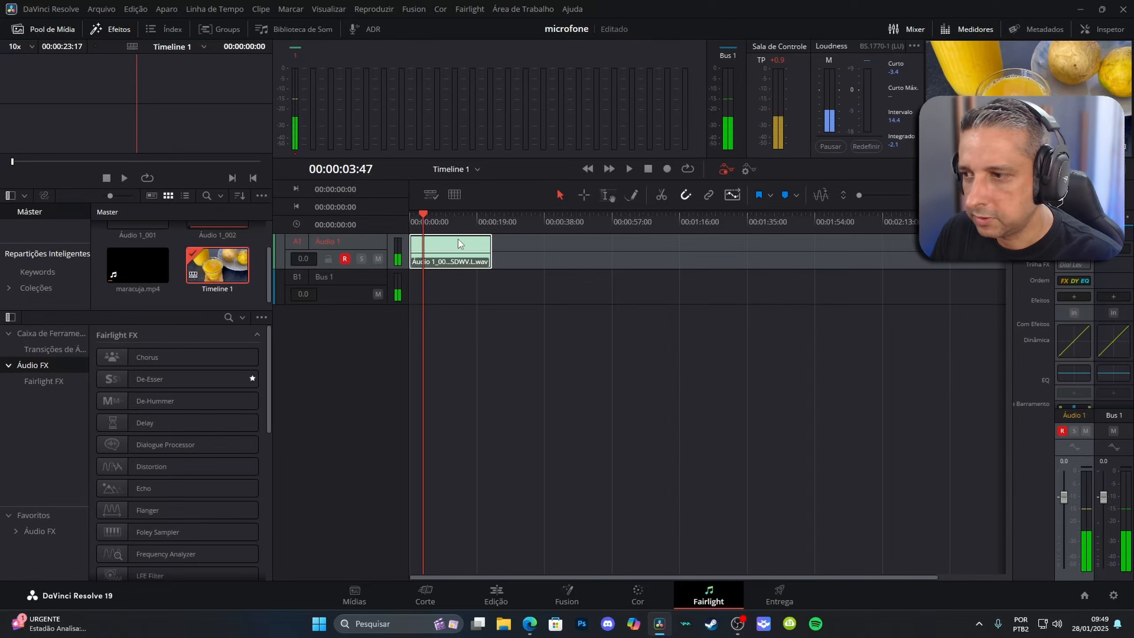
{"action": "left_click", "coordinate": [346, 258]}
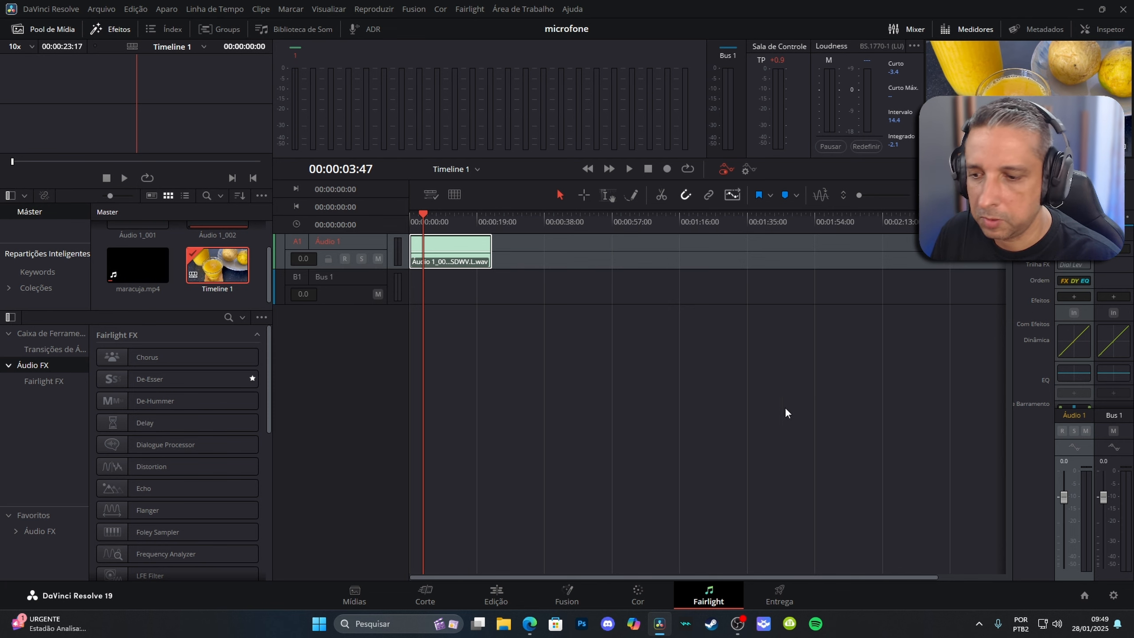
Play the timeline on the Edit page from near its start to just past the video's end to check the narration.
{"action": "left_click", "coordinate": [501, 592]}
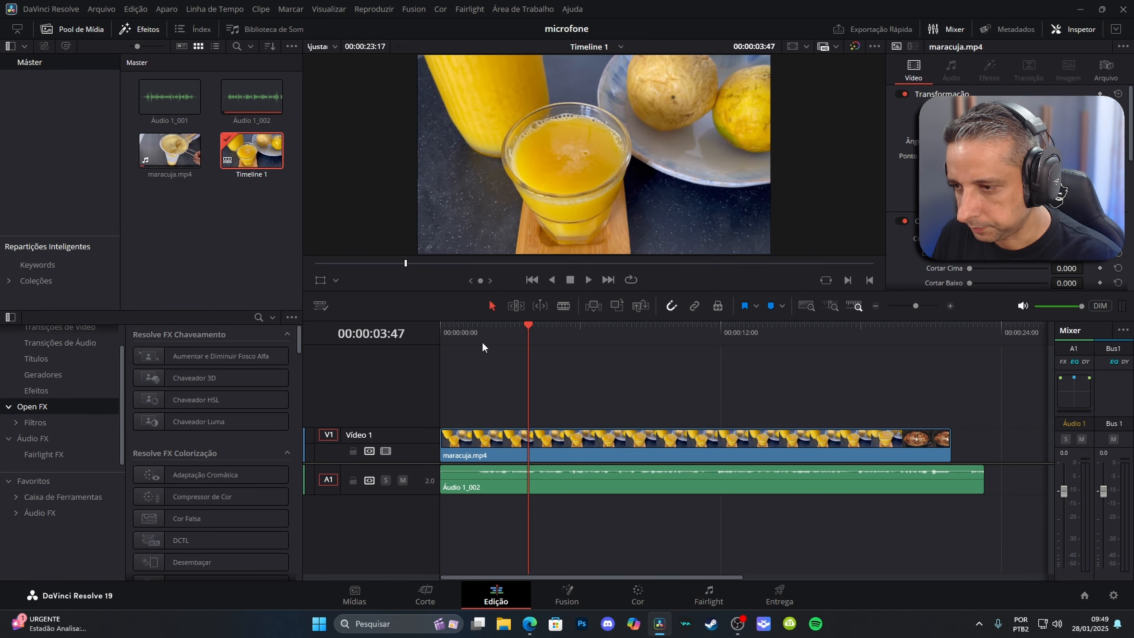
{"action": "left_click", "coordinate": [475, 329]}
{"action": "key", "text": "space"}
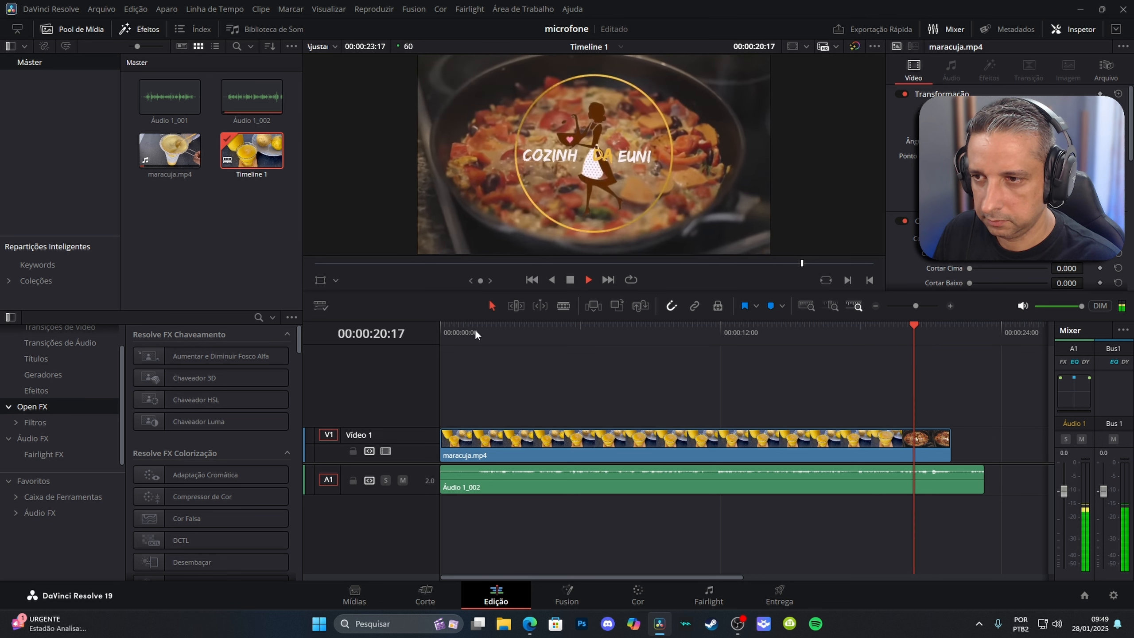
{"action": "key", "text": "space"}
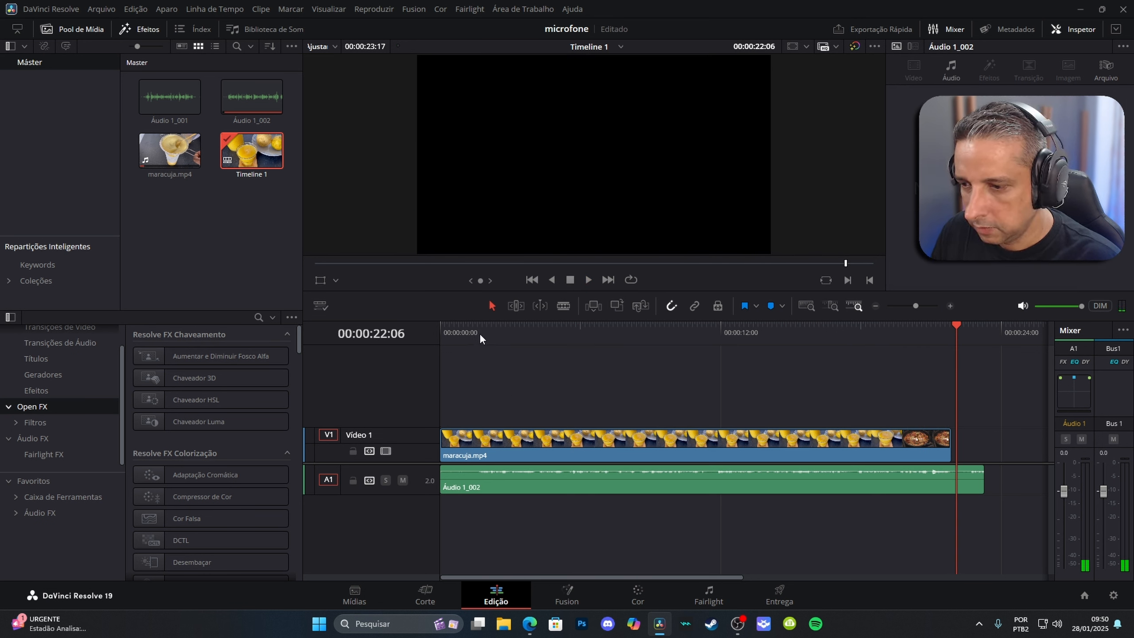
Raise the volume of the Áudio 1_002 clip on track A1 and save the project.
{"action": "left_click", "coordinate": [559, 481]}
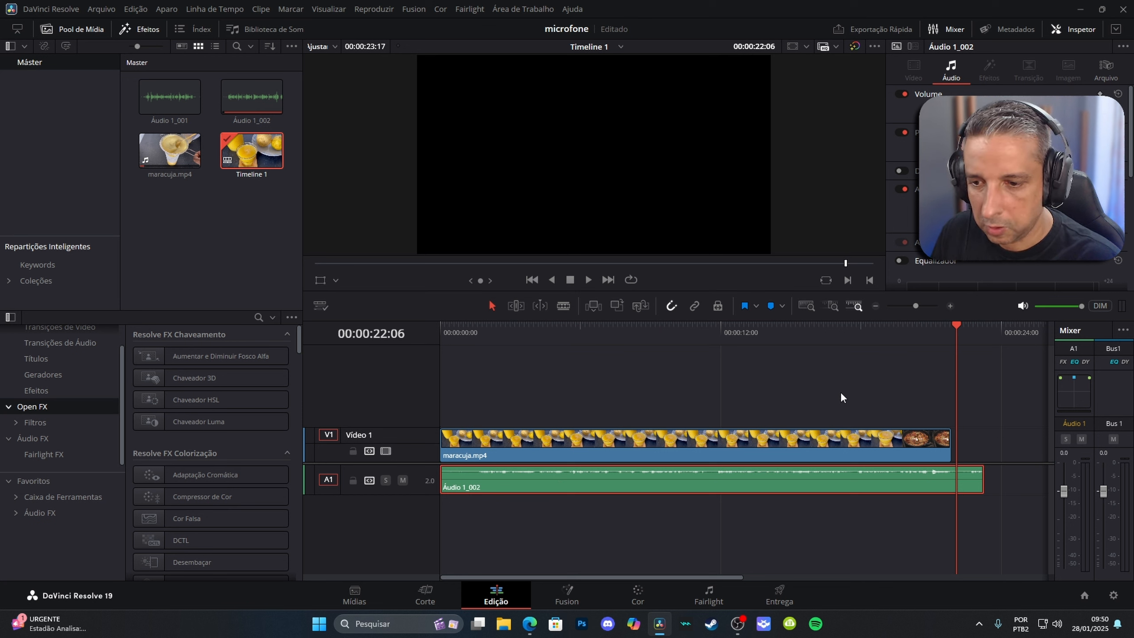
{"action": "left_click_drag", "start_coordinate": [823, 472], "coordinate": [826, 472]}
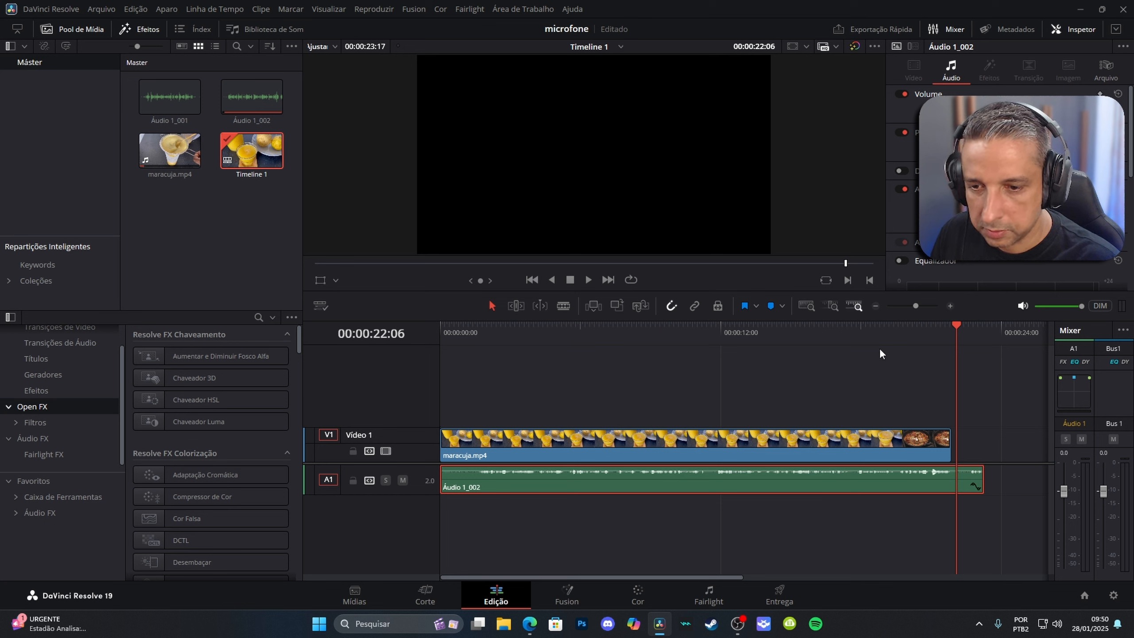
{"action": "key", "text": "ctrl+s"}
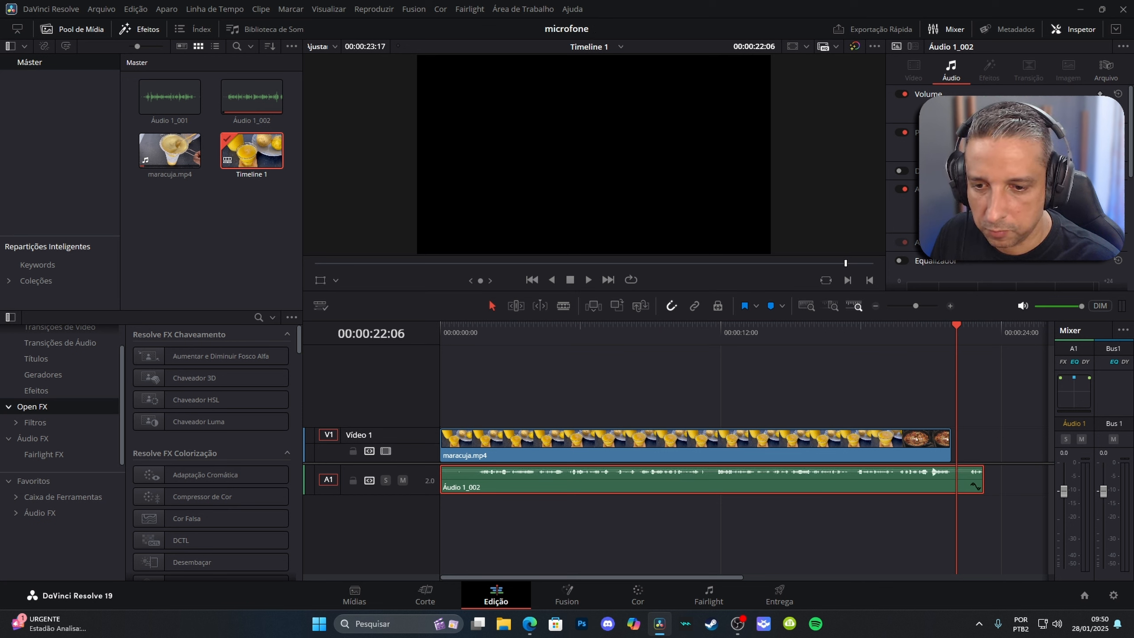
Replay the narration with the video from near the start of the timeline to check the adjusted volume.
{"action": "left_click", "coordinate": [483, 331]}
{"action": "key", "text": "space"}
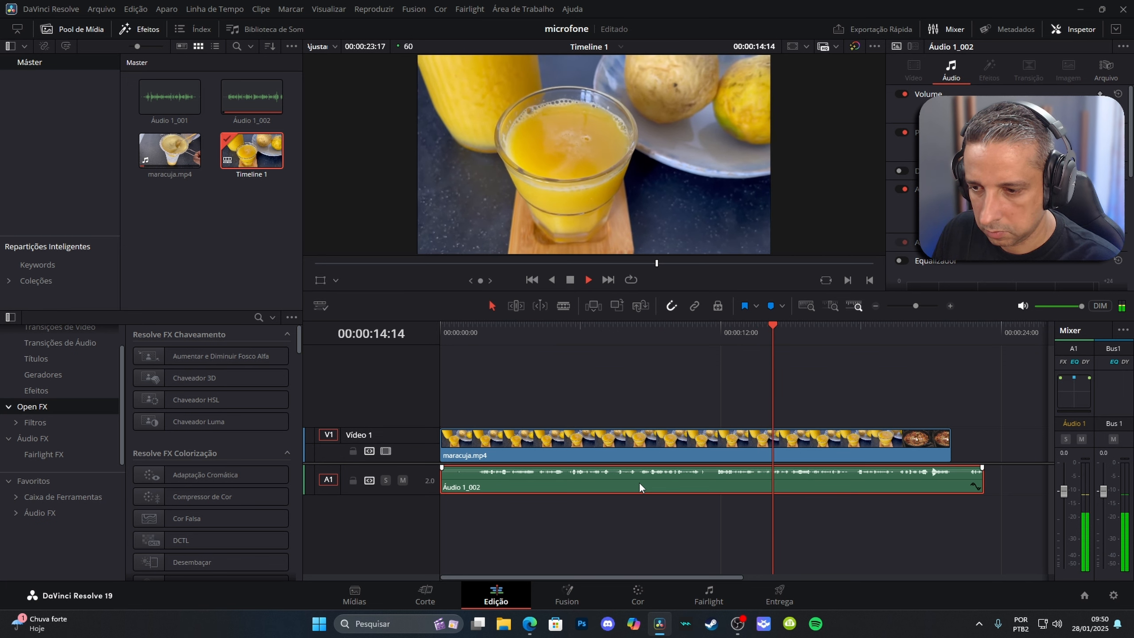
{"action": "key", "text": "space"}
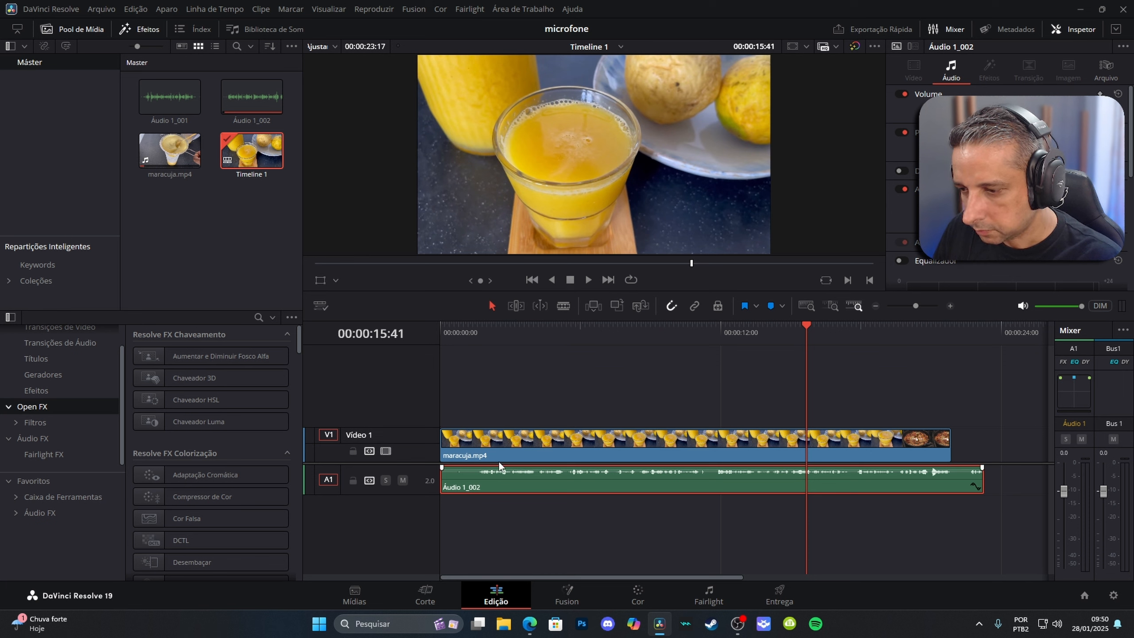
{"action": "left_click", "coordinate": [469, 330]}
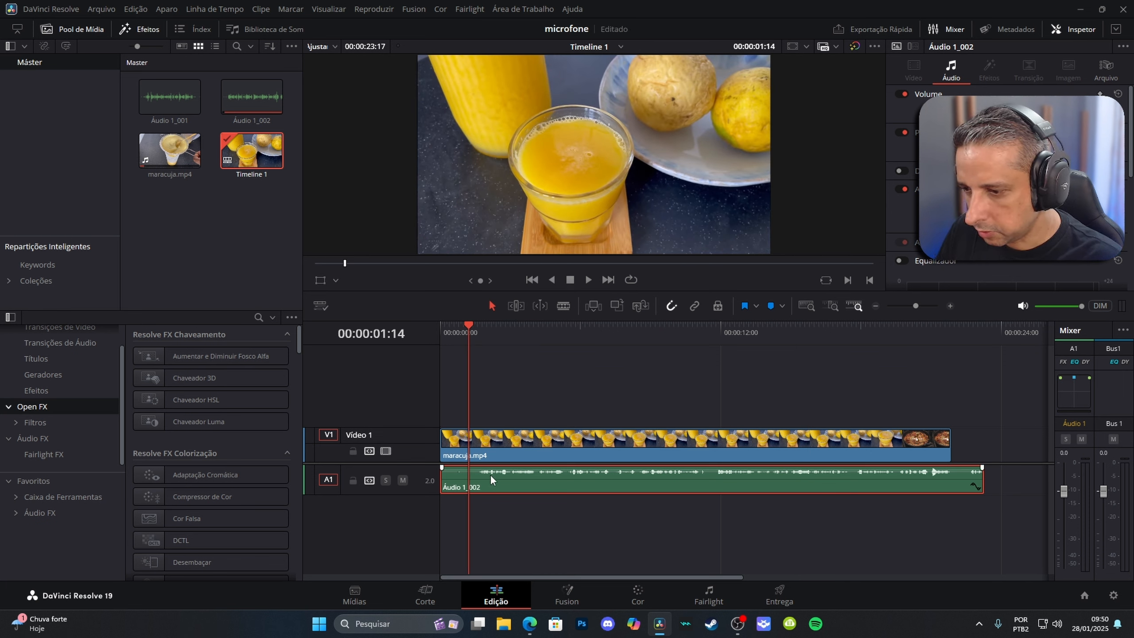
{"action": "left_click_drag", "start_coordinate": [469, 329], "coordinate": [476, 326]}
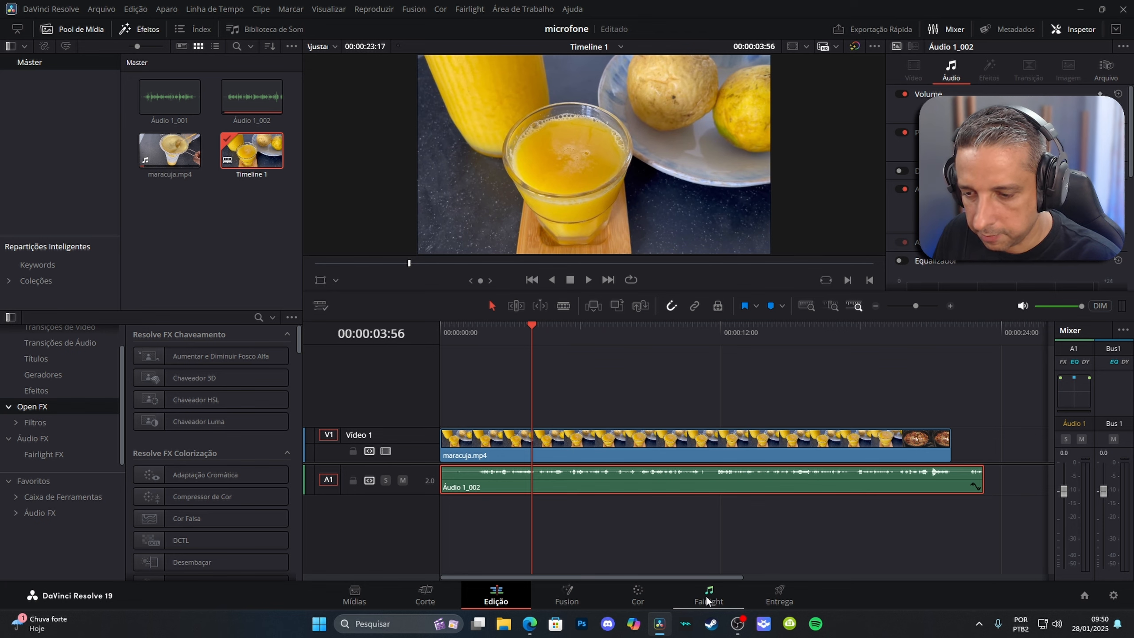
Add the Noise Reduction effect to the Áudio 1 track on the Fairlight page, keeping its settings window clear of the clip.
{"action": "left_click", "coordinate": [685, 590]}
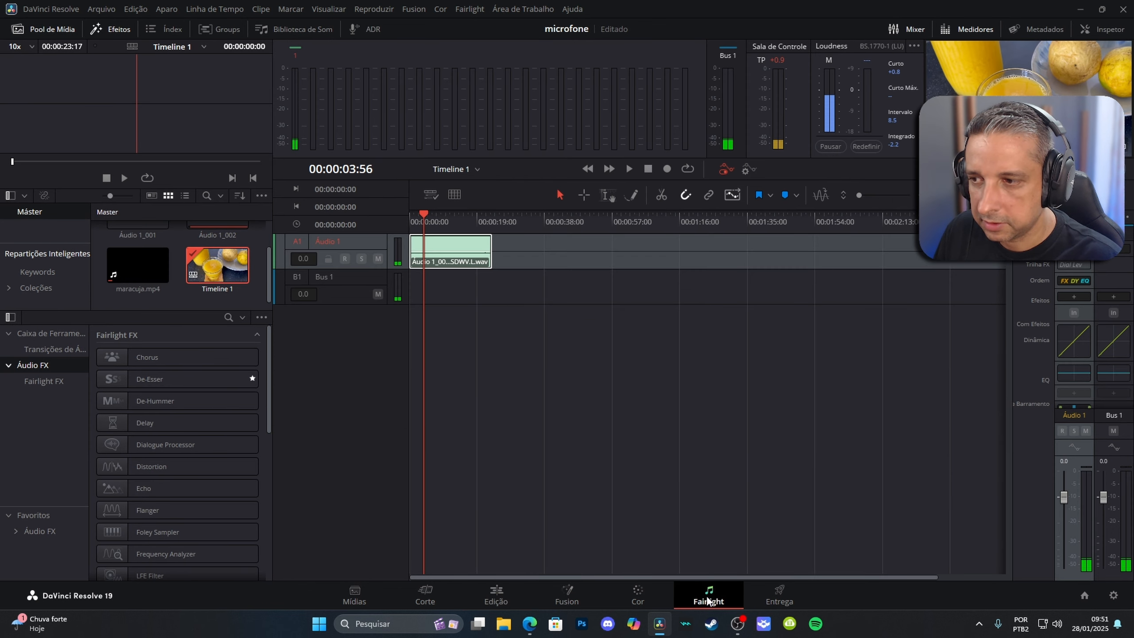
{"action": "left_click", "coordinate": [444, 241]}
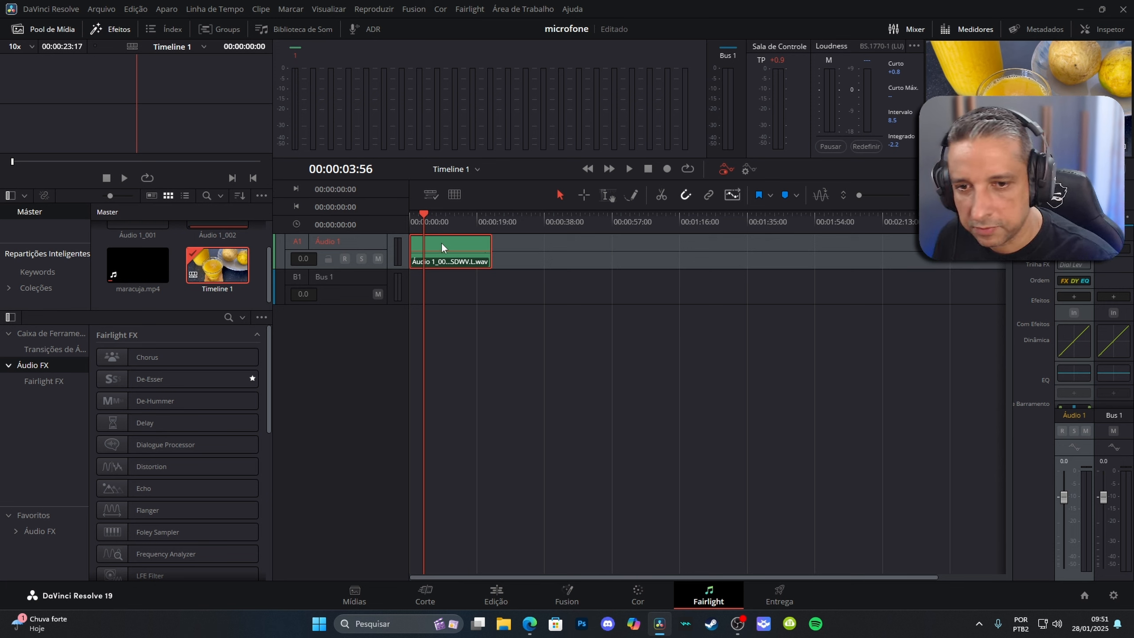
{"action": "left_click", "coordinate": [1072, 296]}
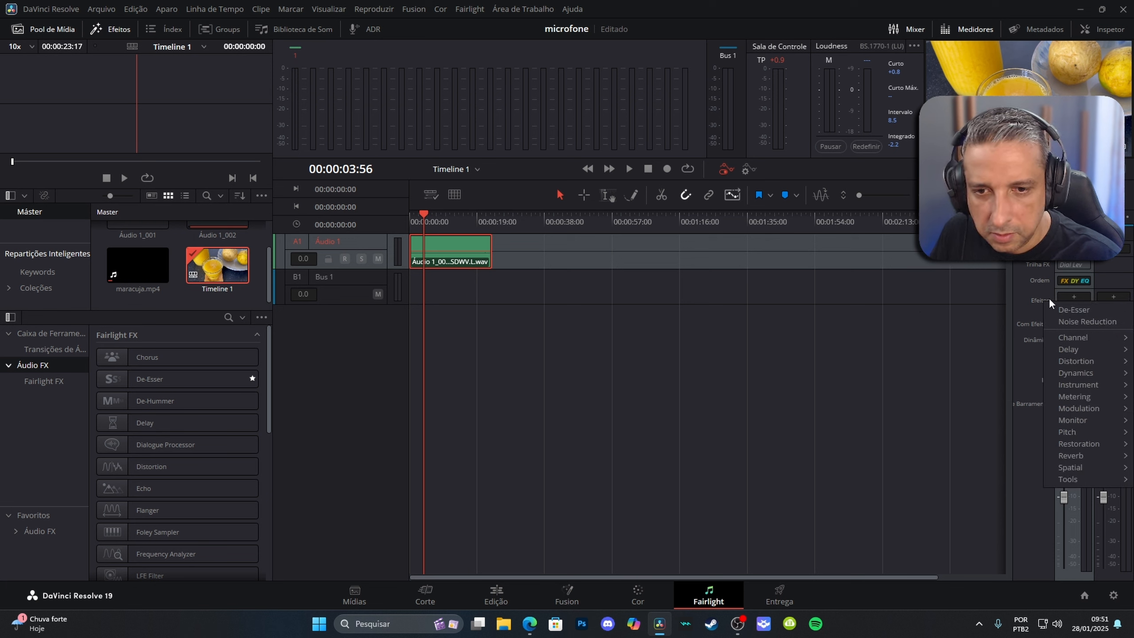
{"action": "left_click", "coordinate": [1074, 322]}
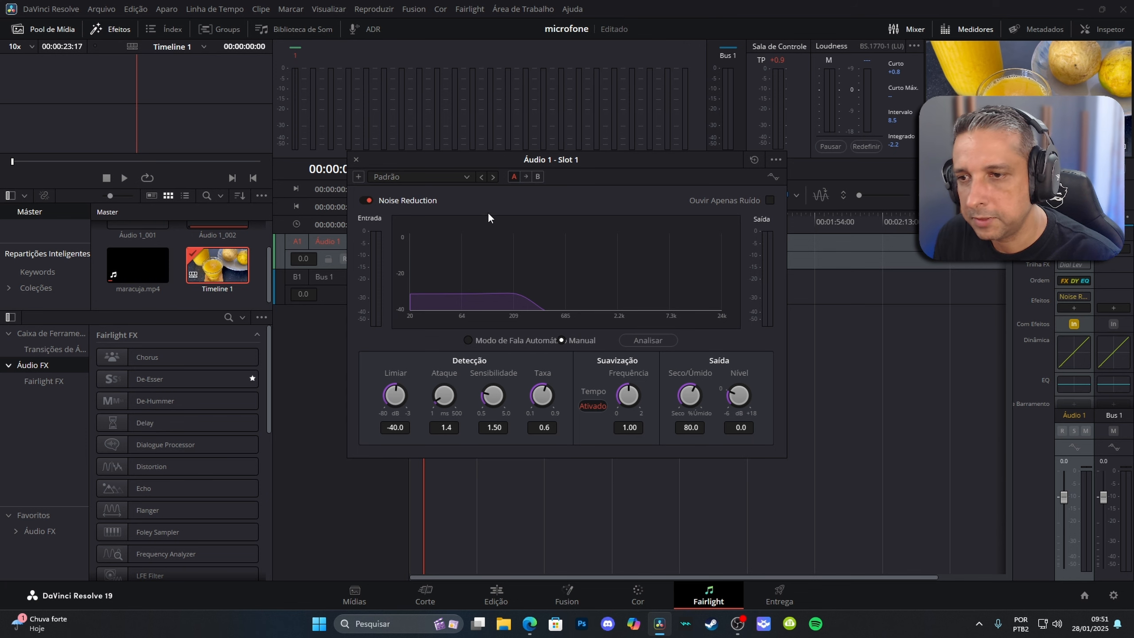
{"action": "left_click_drag", "start_coordinate": [617, 162], "coordinate": [818, 206]}
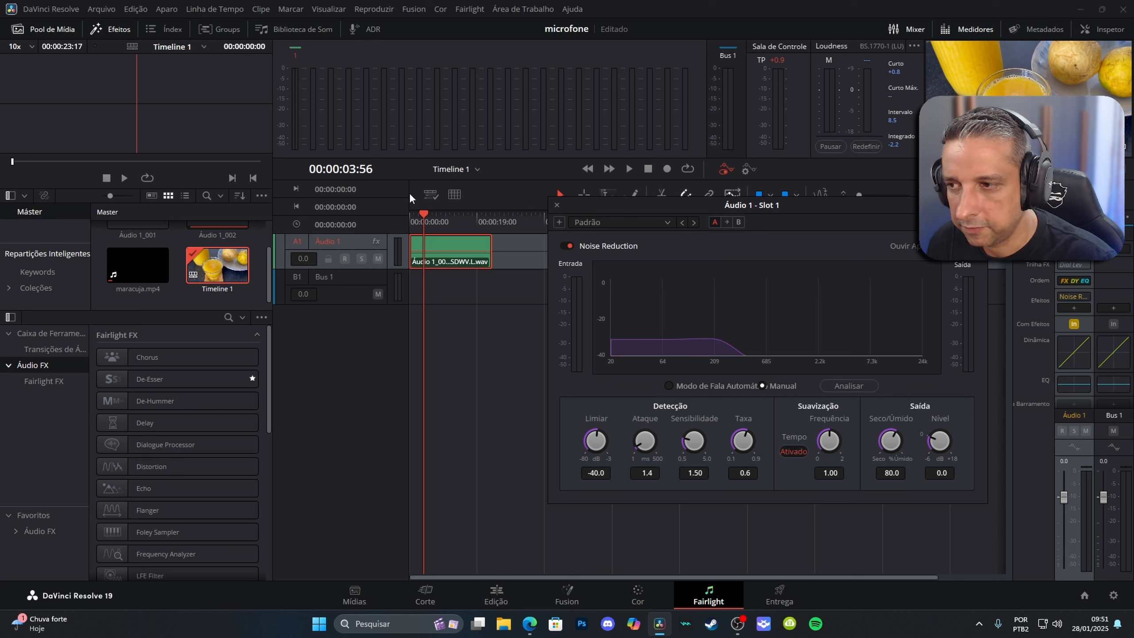
Analyse the narration's noise in Manual mode while playing from the timeline's start, stop the analysis and return the playhead to the beginning.
{"action": "left_click_drag", "start_coordinate": [424, 214], "coordinate": [406, 213]}
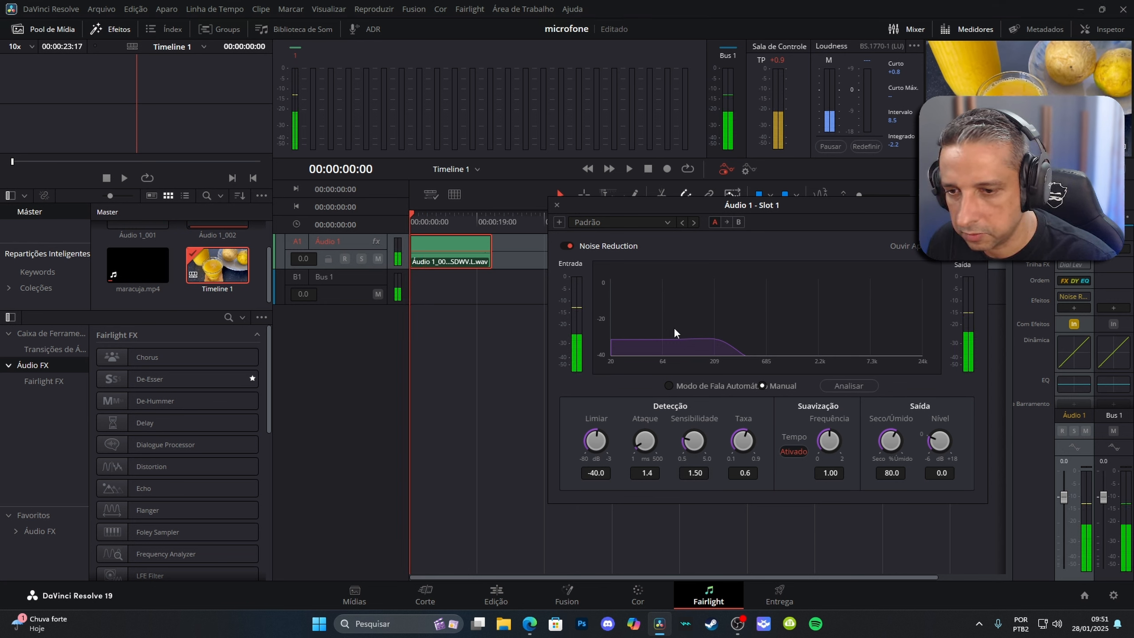
{"action": "left_click", "coordinate": [834, 385]}
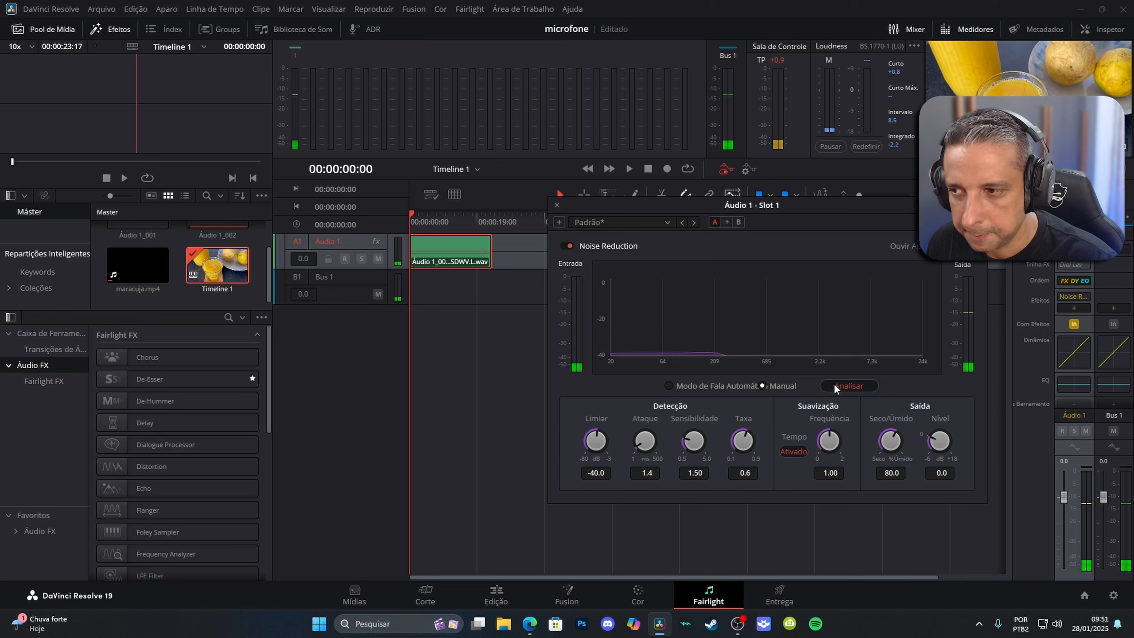
{"action": "key", "text": "space"}
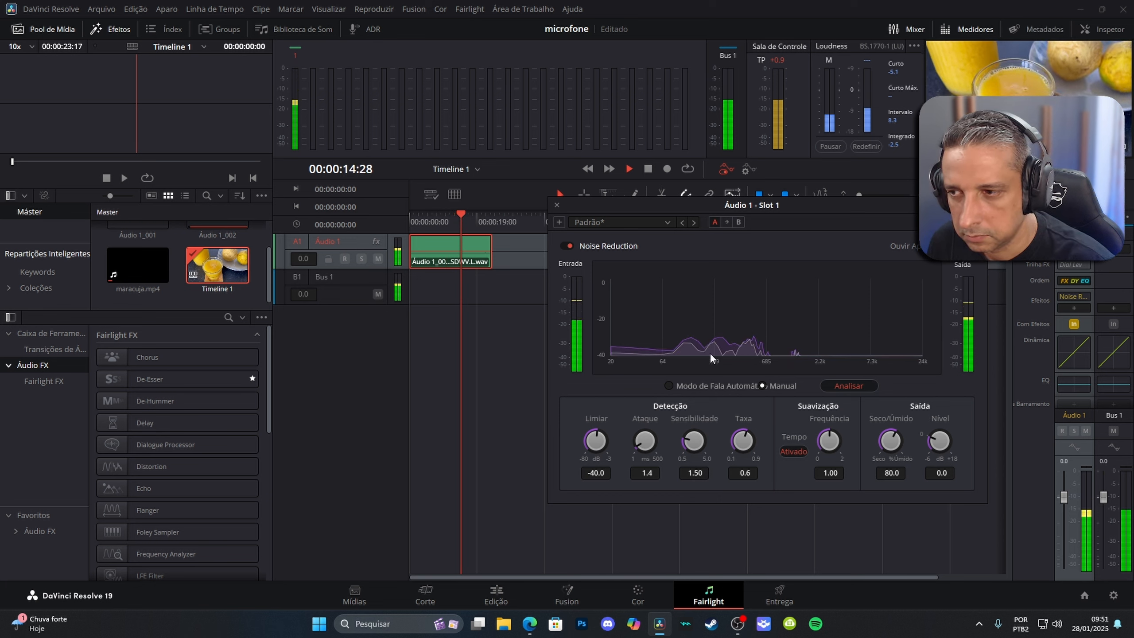
{"action": "left_click", "coordinate": [864, 384]}
{"action": "key", "text": "space"}
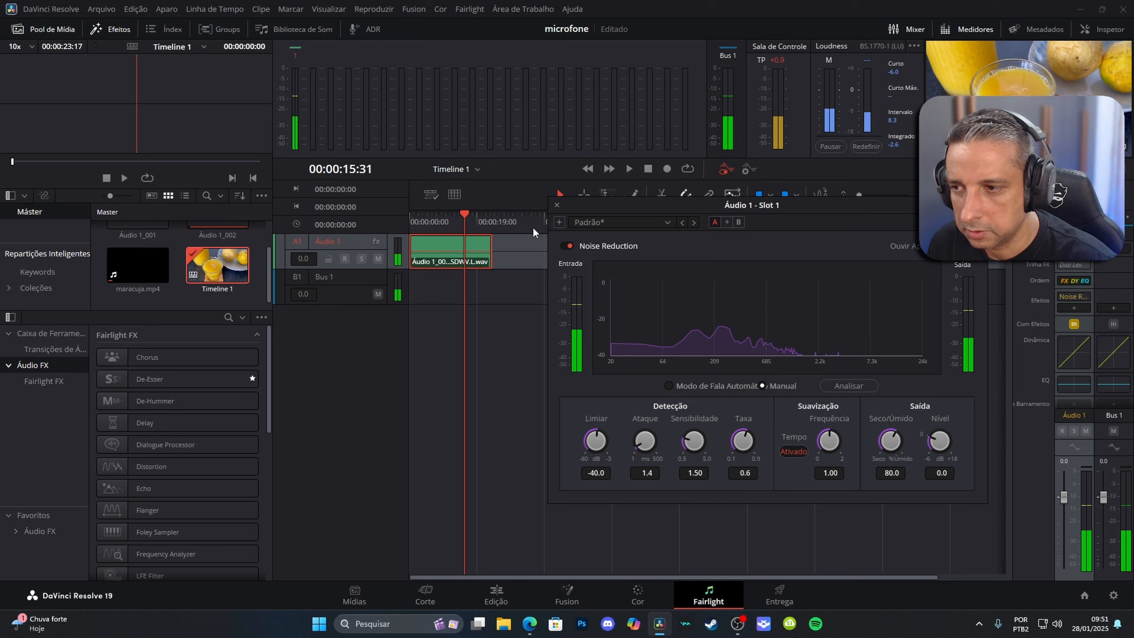
{"action": "left_click", "coordinate": [462, 215]}
{"action": "left_click_drag", "start_coordinate": [452, 214], "coordinate": [411, 216]}
{"action": "left_click", "coordinate": [668, 225]}
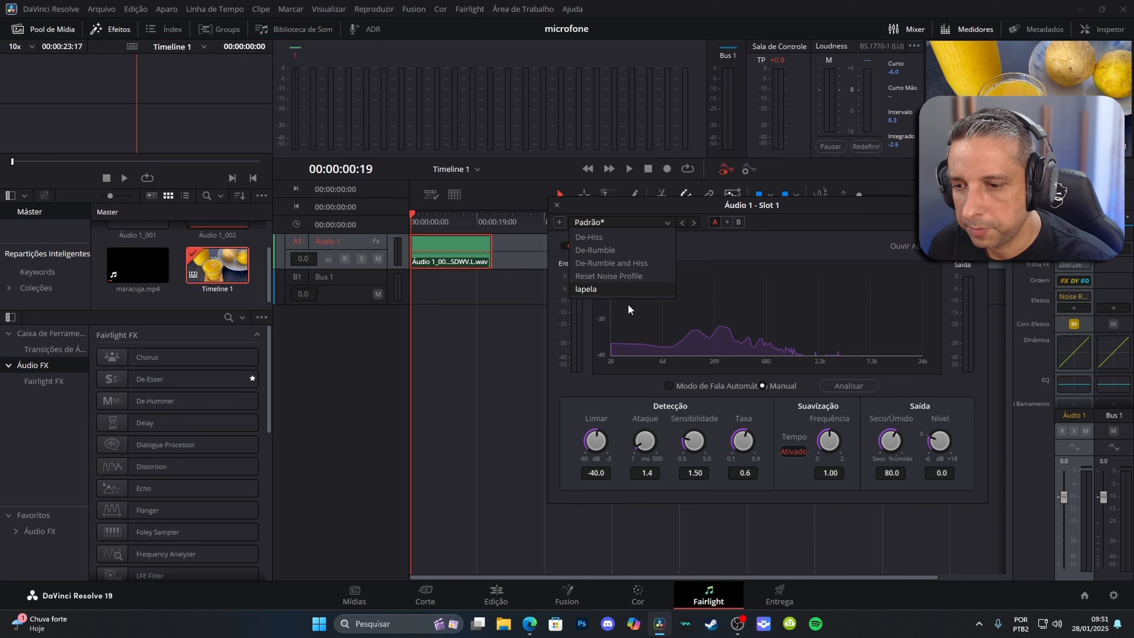
{"action": "left_click", "coordinate": [791, 255]}
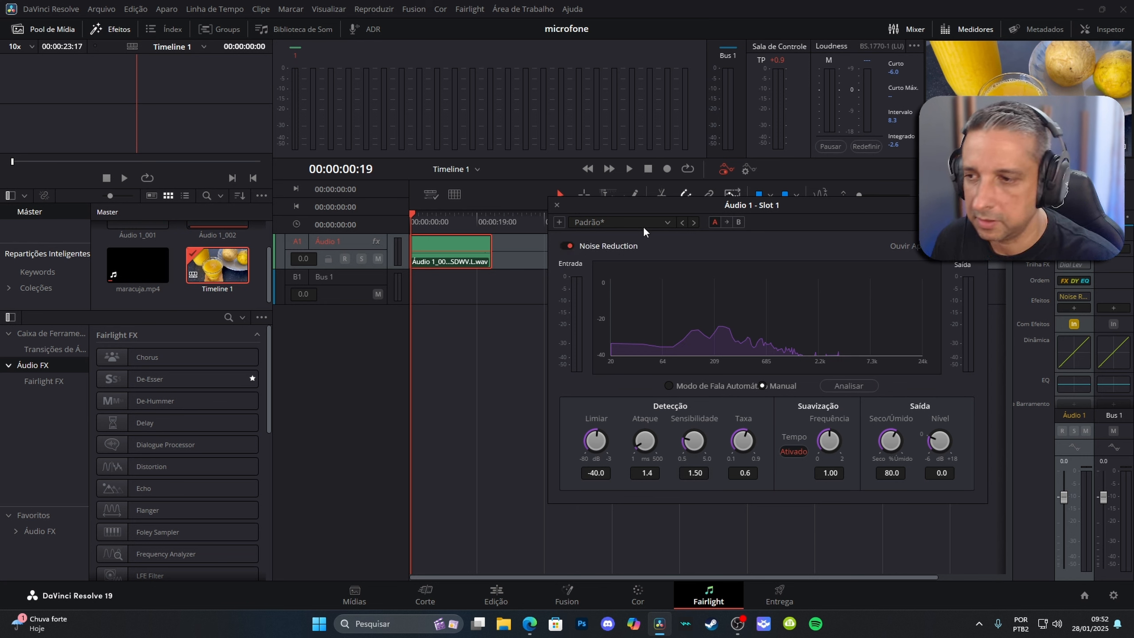
{"action": "left_click", "coordinate": [669, 225]}
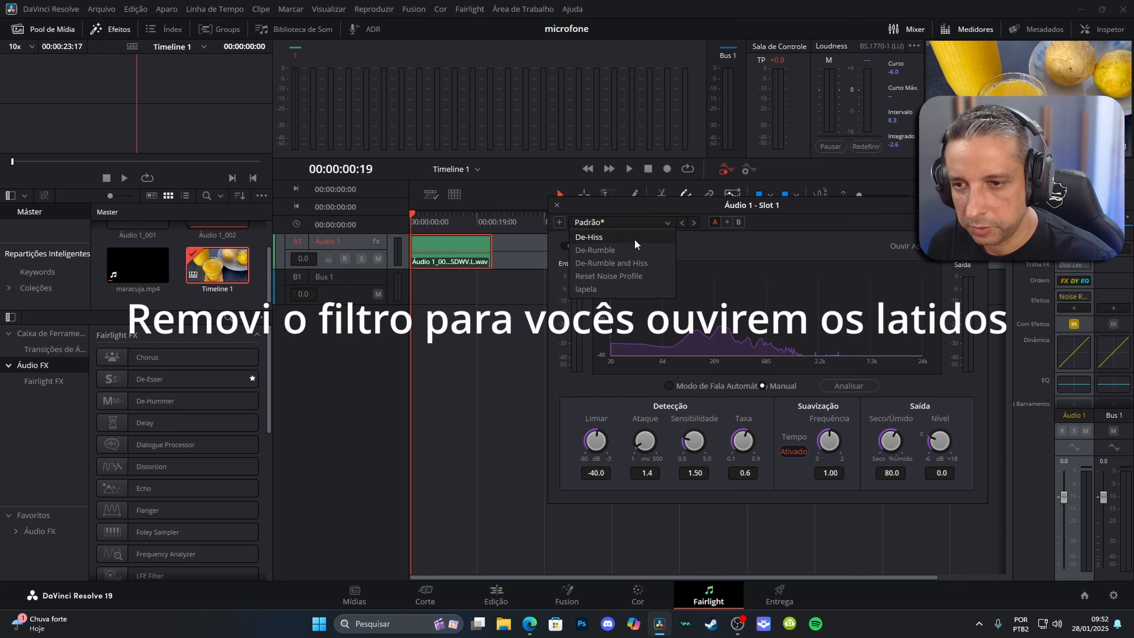
{"action": "left_click", "coordinate": [705, 246]}
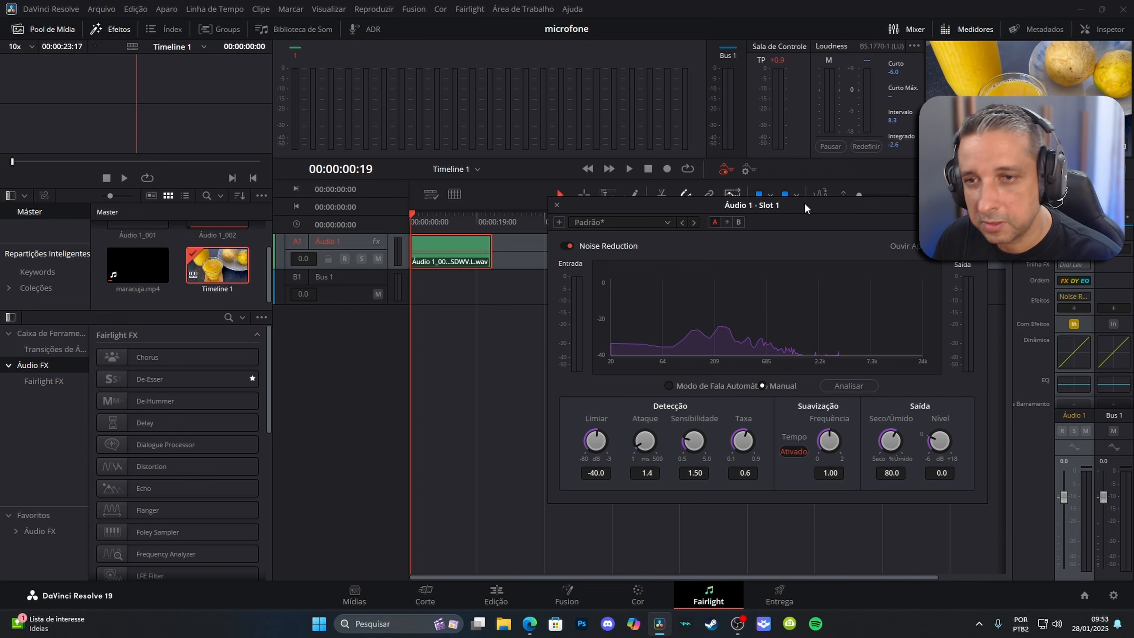
Switch Noise Reduction to automatic speech mode (Modo de Fala Automático) and play the narration from near the start to hear the effect.
{"action": "left_click_drag", "start_coordinate": [805, 202], "coordinate": [786, 227]}
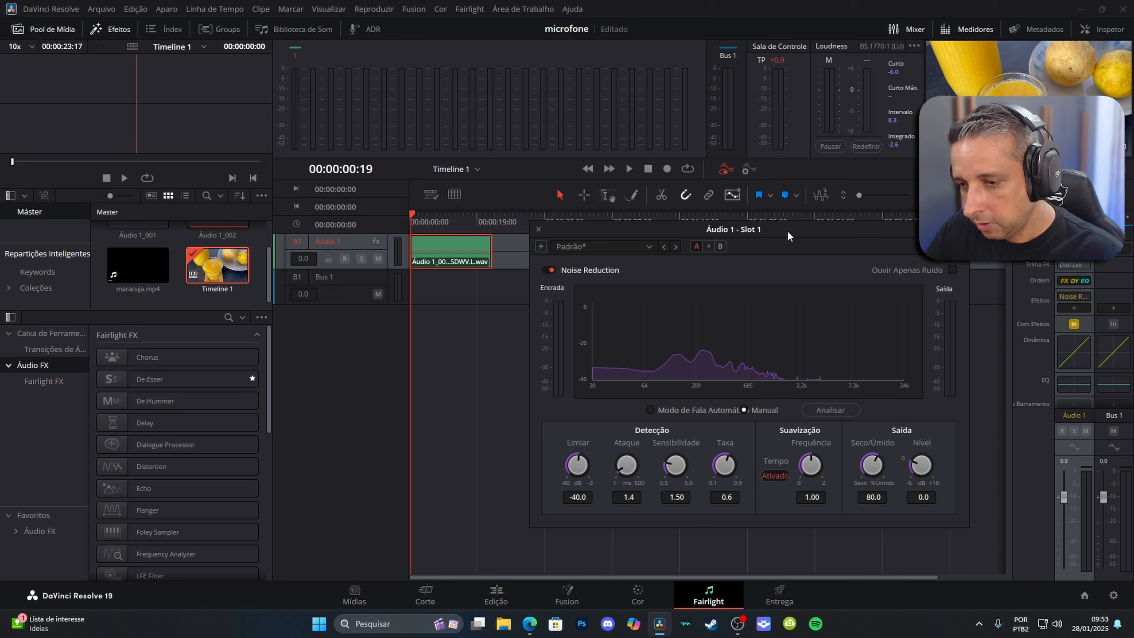
{"action": "left_click", "coordinate": [649, 410]}
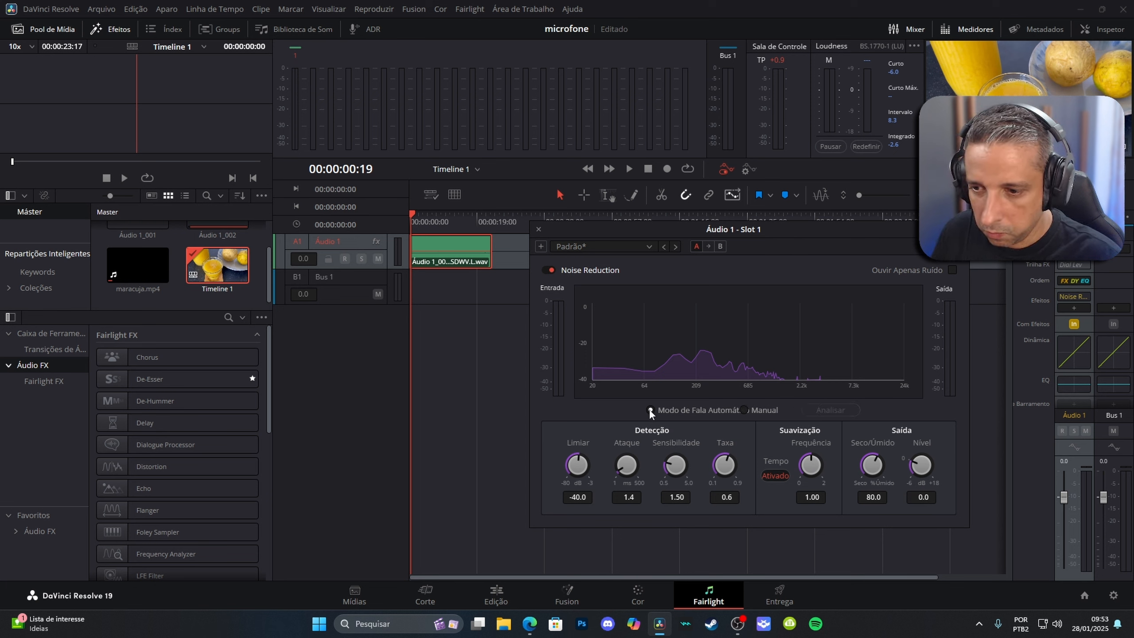
{"action": "left_click_drag", "start_coordinate": [647, 231], "coordinate": [610, 293]}
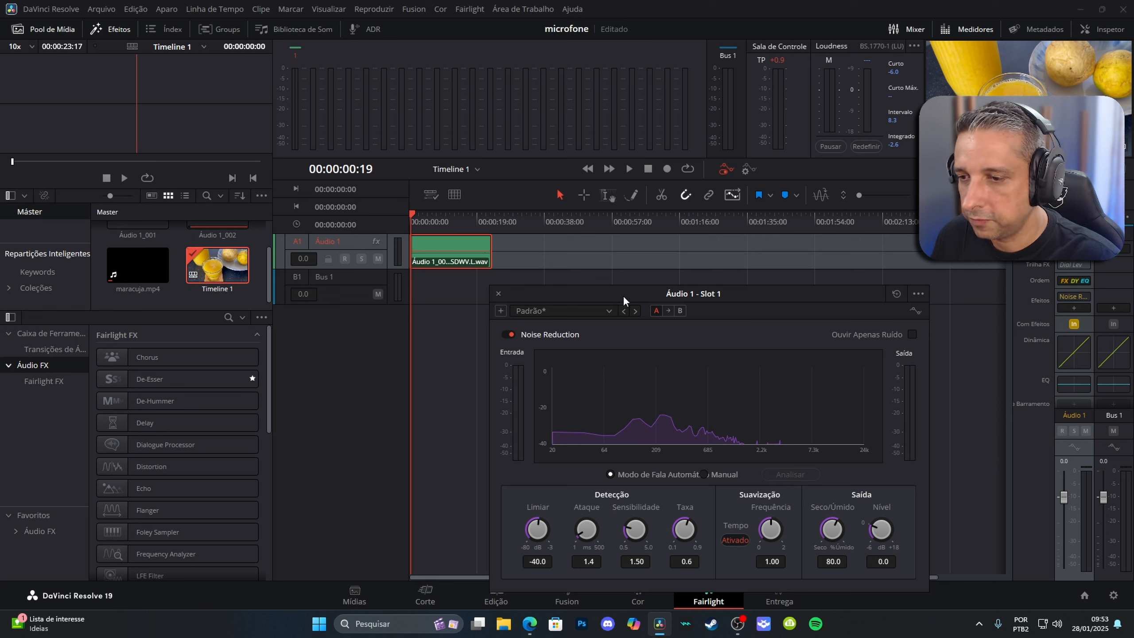
{"action": "left_click_drag", "start_coordinate": [623, 298], "coordinate": [663, 276]}
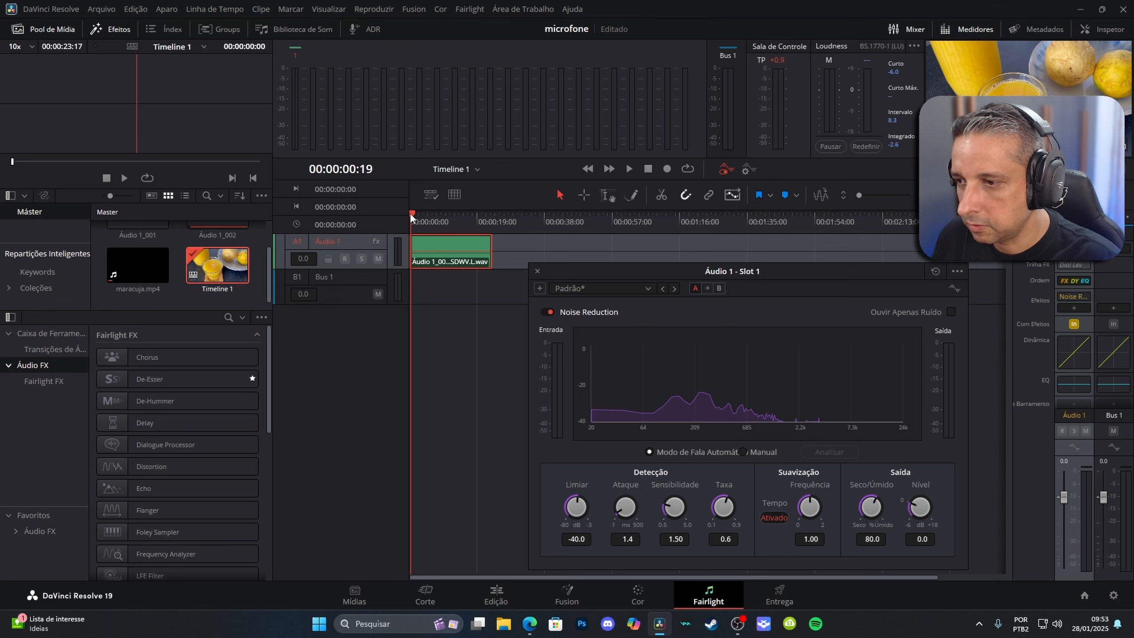
{"action": "key", "text": "space"}
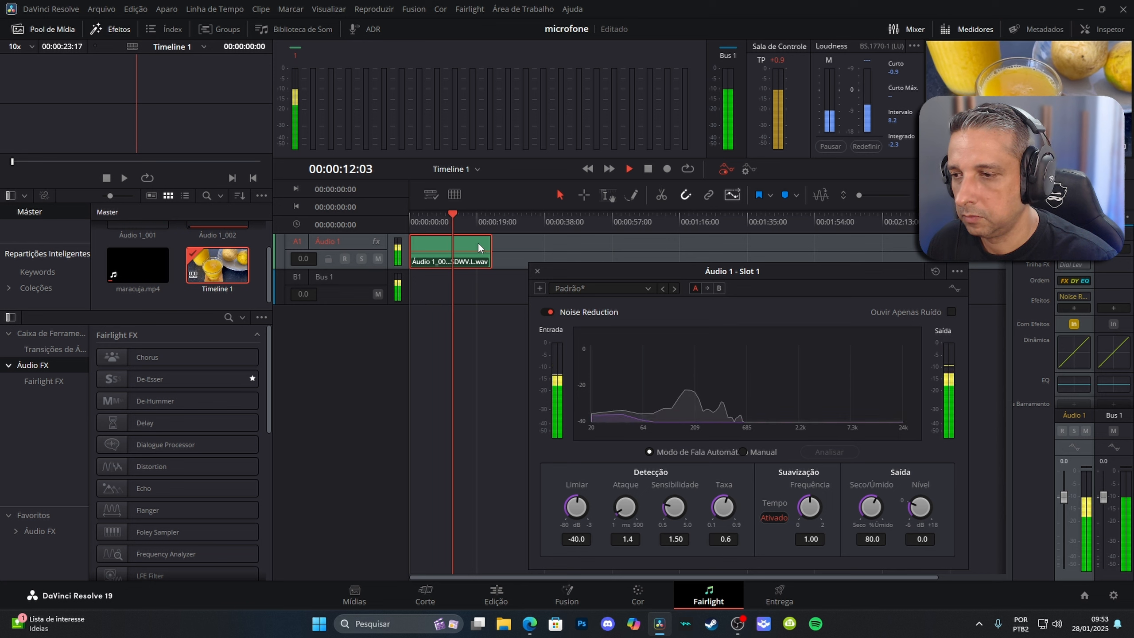
{"action": "key", "text": "space"}
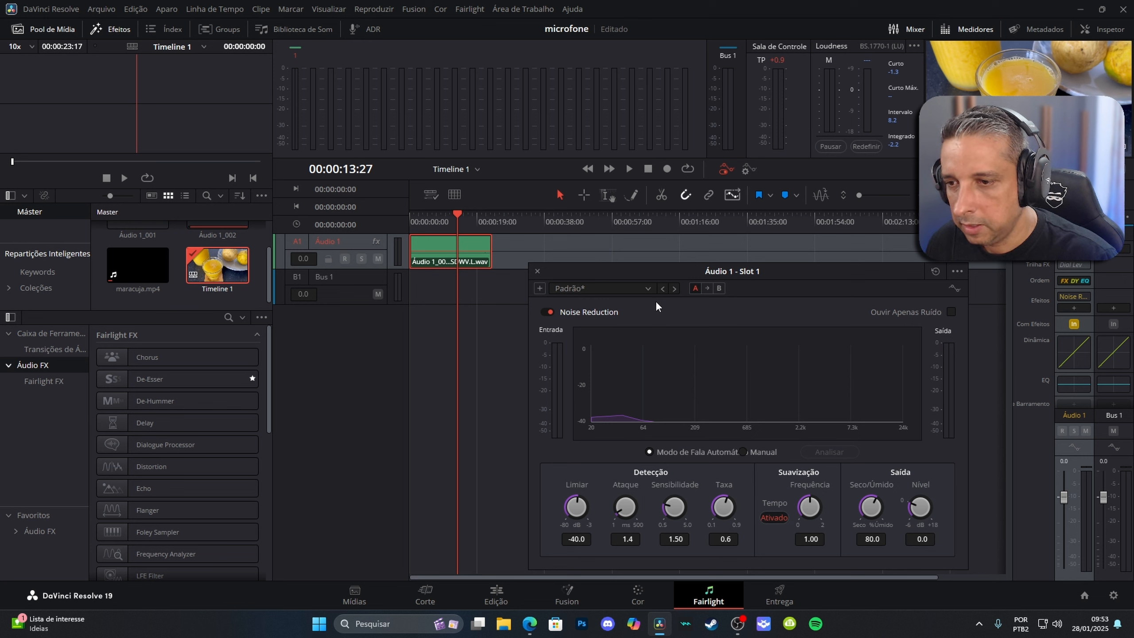
{"action": "left_click", "coordinate": [646, 289]}
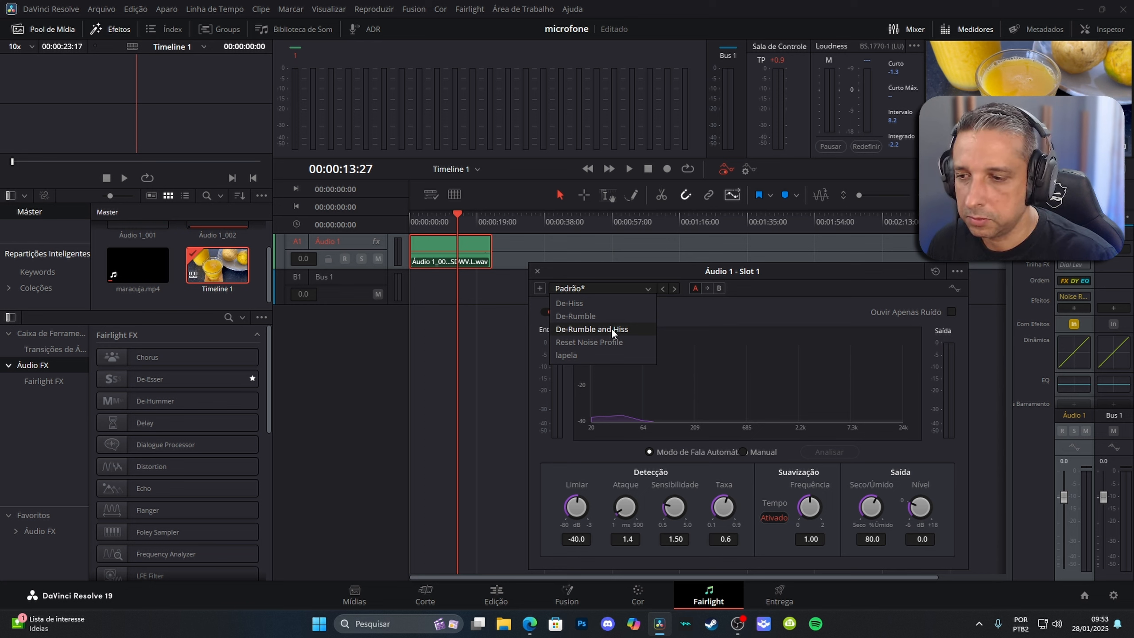
{"action": "left_click", "coordinate": [709, 374]}
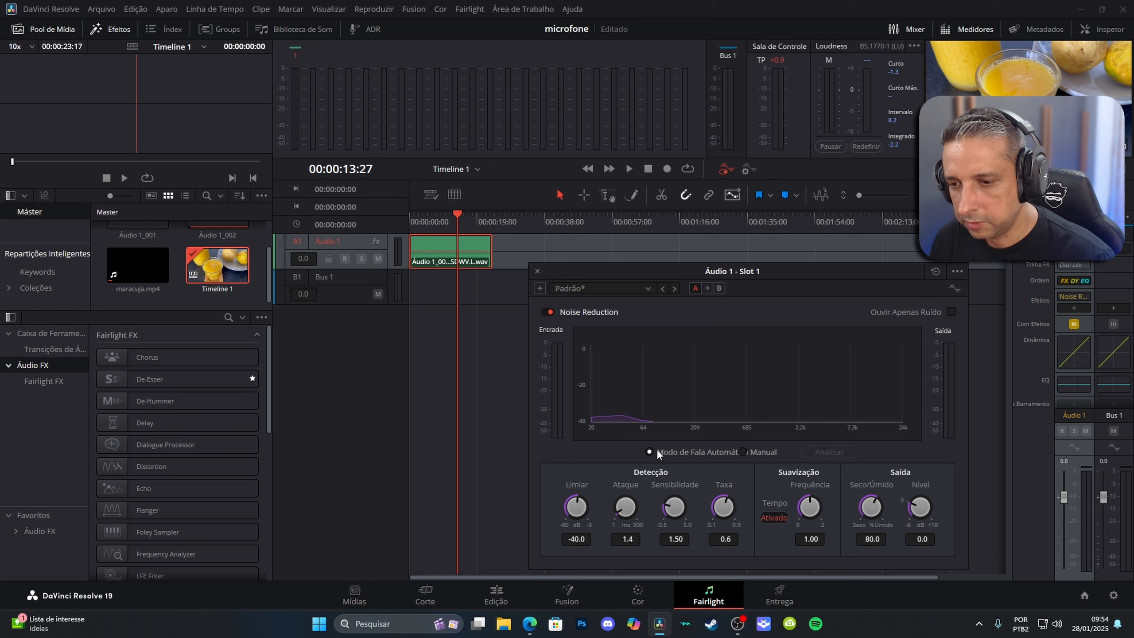
{"action": "left_click", "coordinate": [647, 286]}
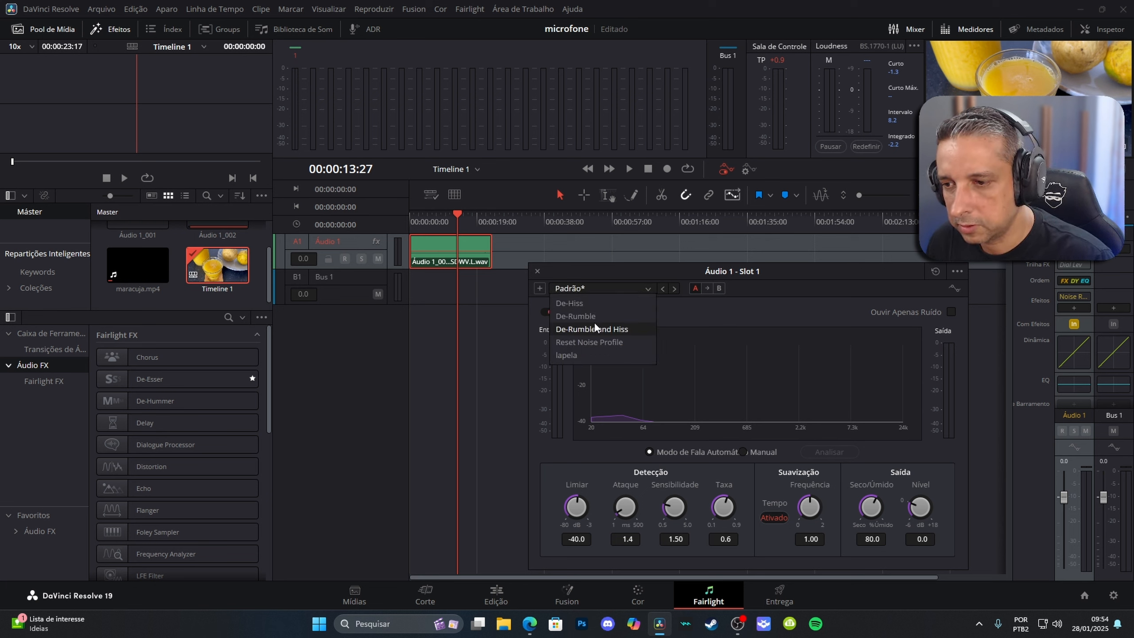
{"action": "left_click", "coordinate": [649, 286]}
{"action": "left_click", "coordinate": [649, 288]}
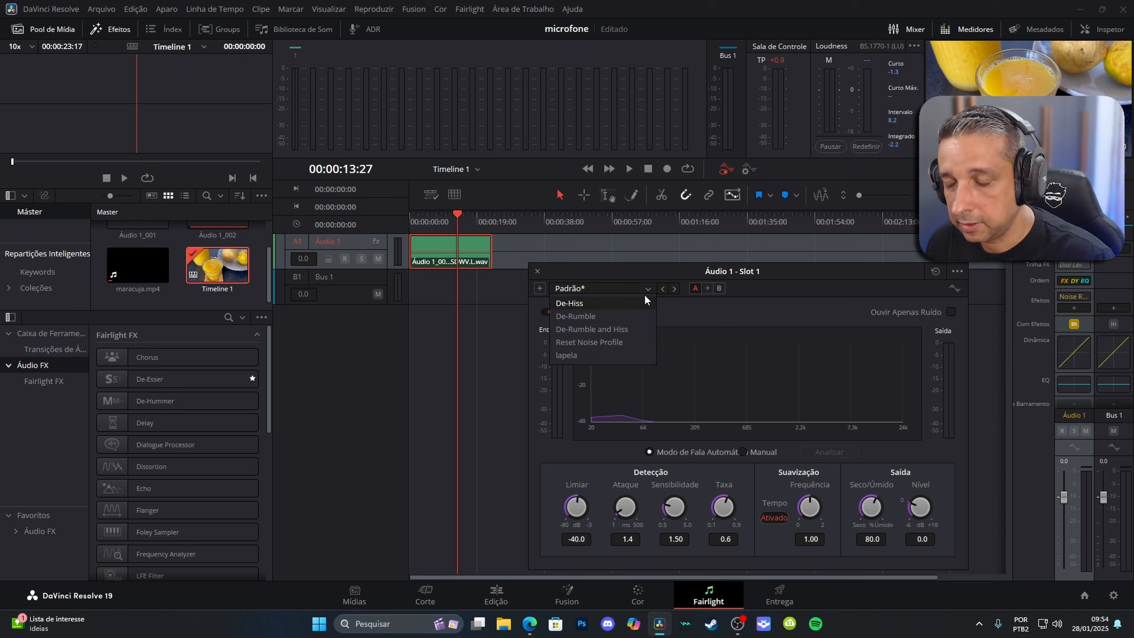
{"action": "left_click", "coordinate": [660, 349]}
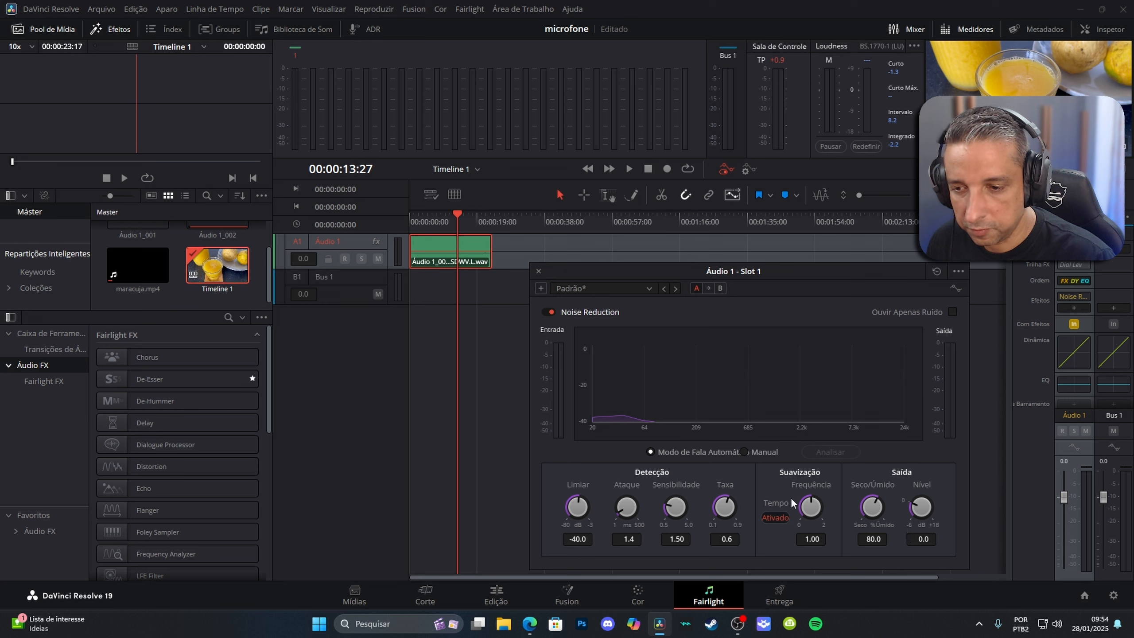
Set Noise Reduction to Manual mode and close its settings window.
{"action": "left_click", "coordinate": [744, 451]}
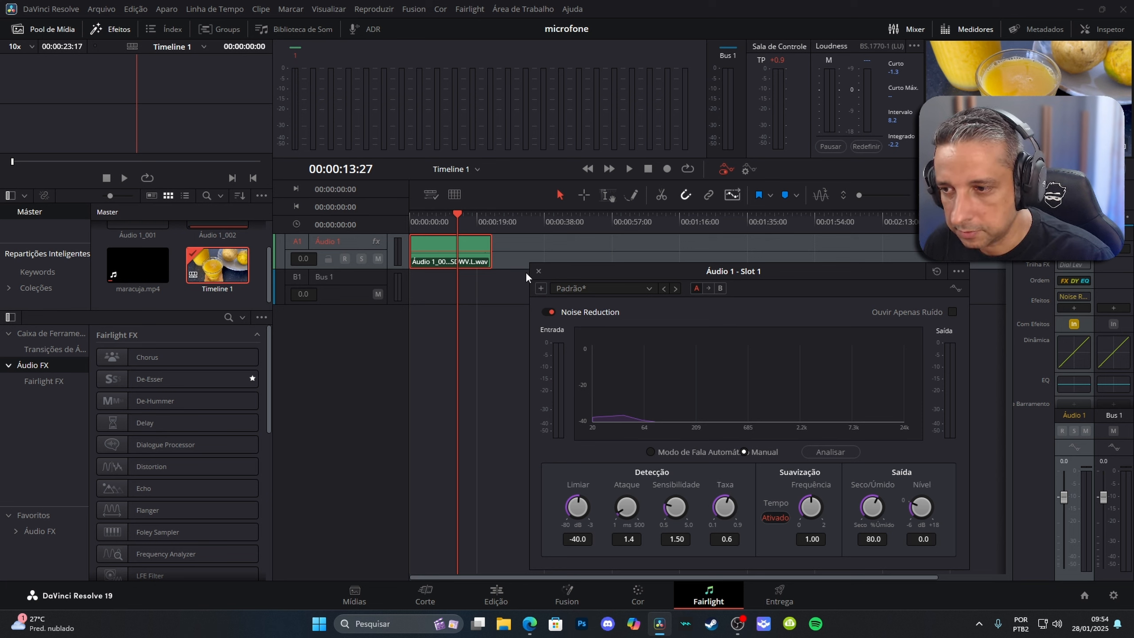
{"action": "left_click", "coordinate": [538, 270]}
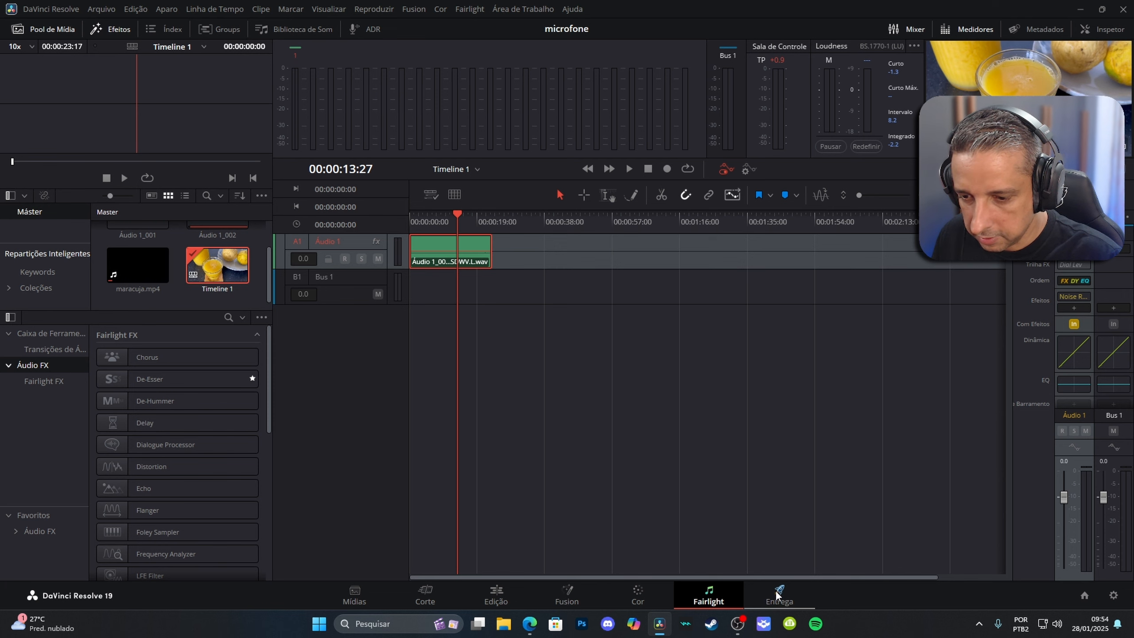
Play the timeline on the Edit page from near its start to locate where the narration begins.
{"action": "left_click", "coordinate": [499, 590]}
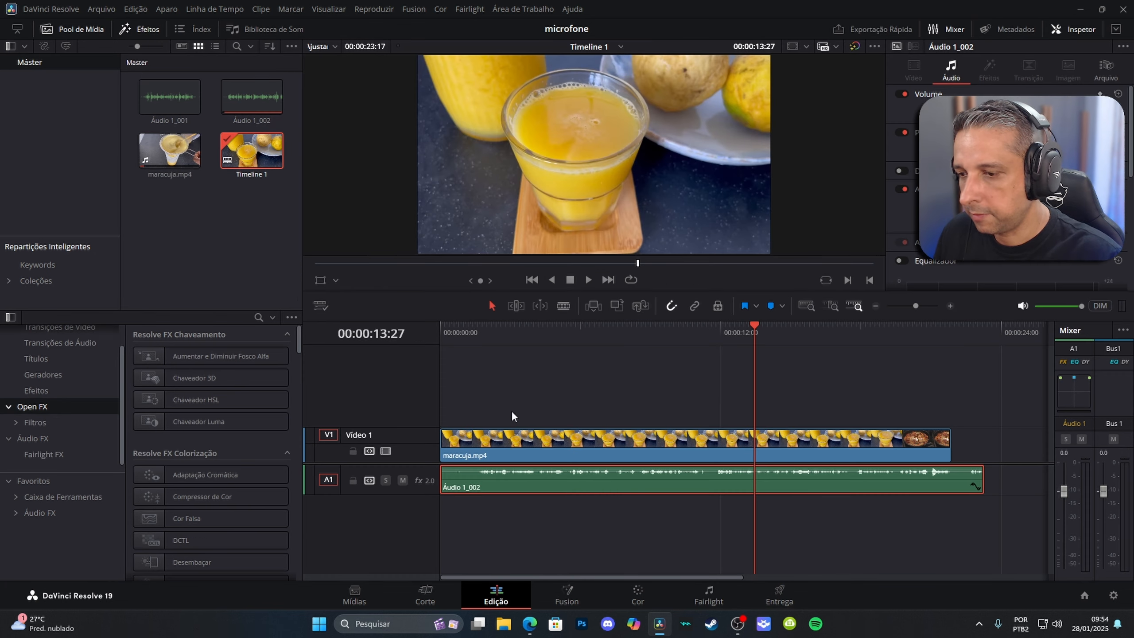
{"action": "left_click", "coordinate": [474, 329]}
{"action": "key", "text": "space"}
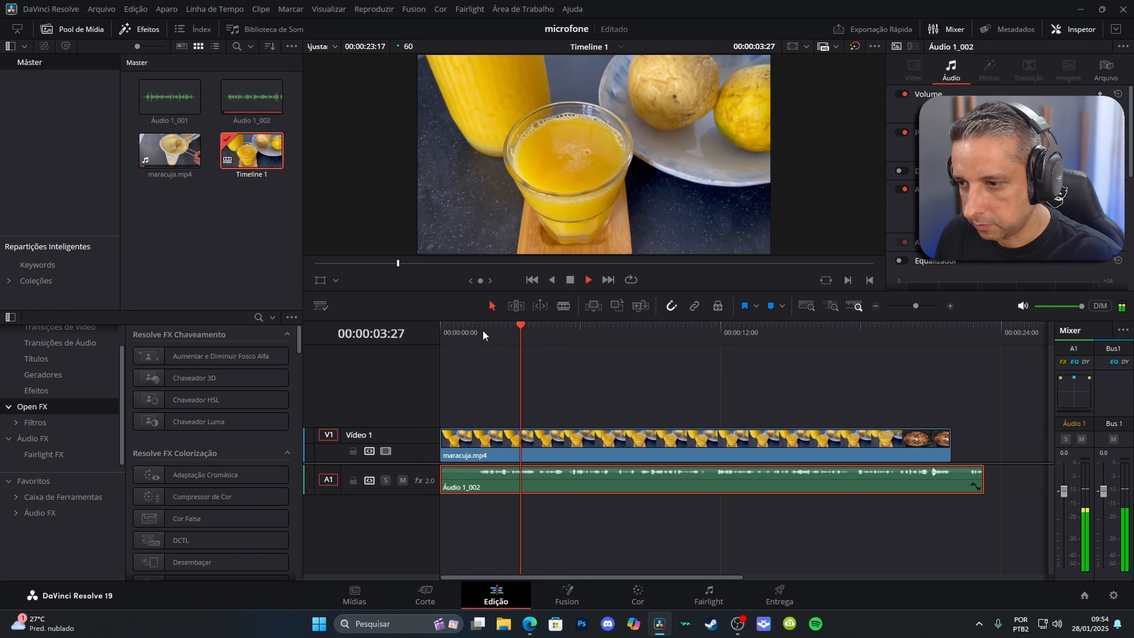
Split the Áudio 1_002 clip at 00:00:01:33, delete its opening piece and move the remainder to the start of the timeline.
{"action": "left_click", "coordinate": [482, 330]}
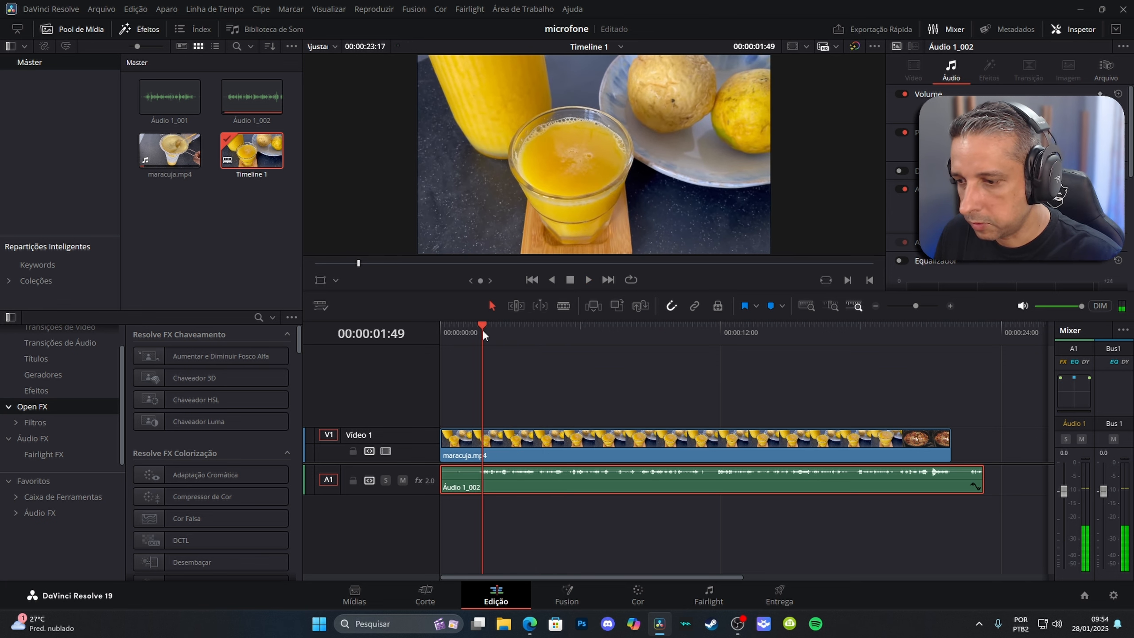
{"action": "left_click", "coordinate": [478, 324]}
{"action": "left_click_drag", "start_coordinate": [478, 325], "coordinate": [477, 328]}
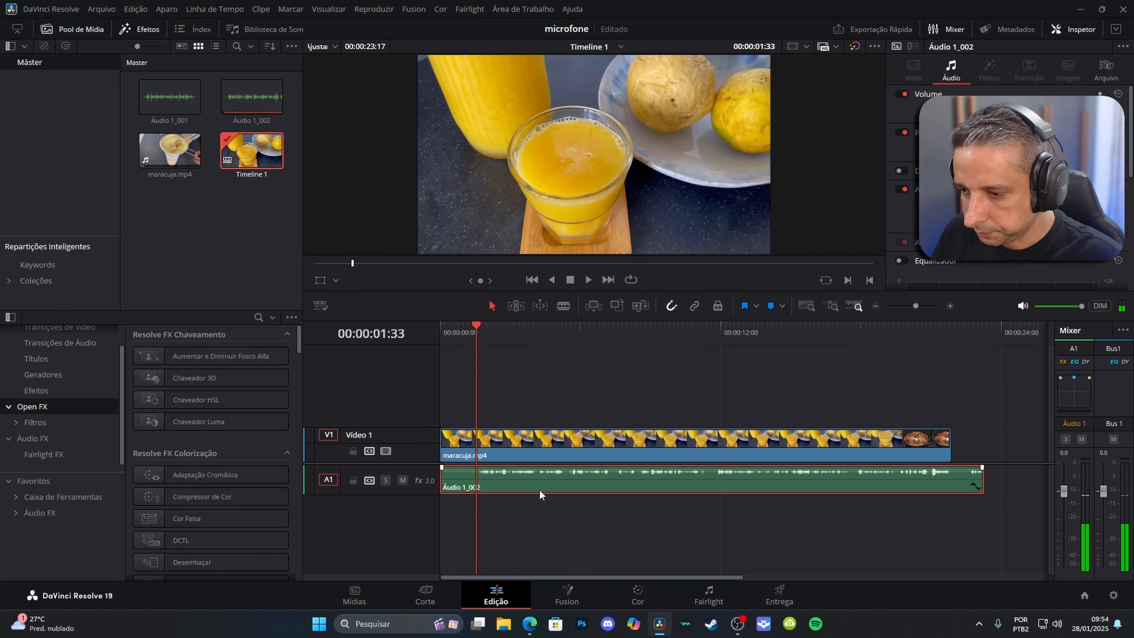
{"action": "key", "text": "ctrl+b"}
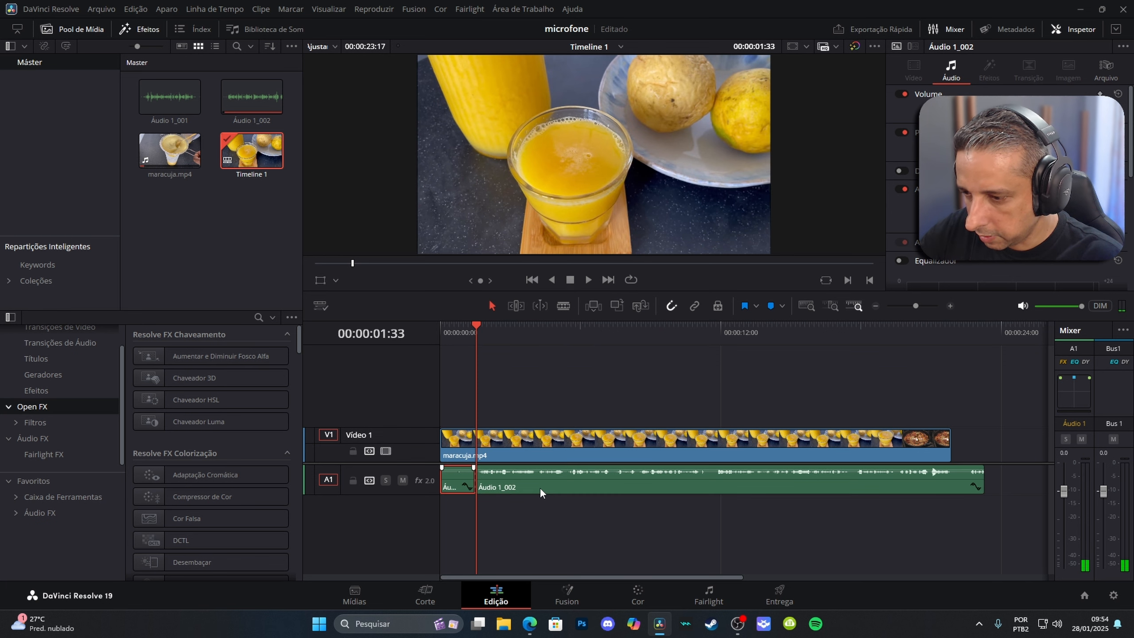
{"action": "left_click", "coordinate": [461, 475]}
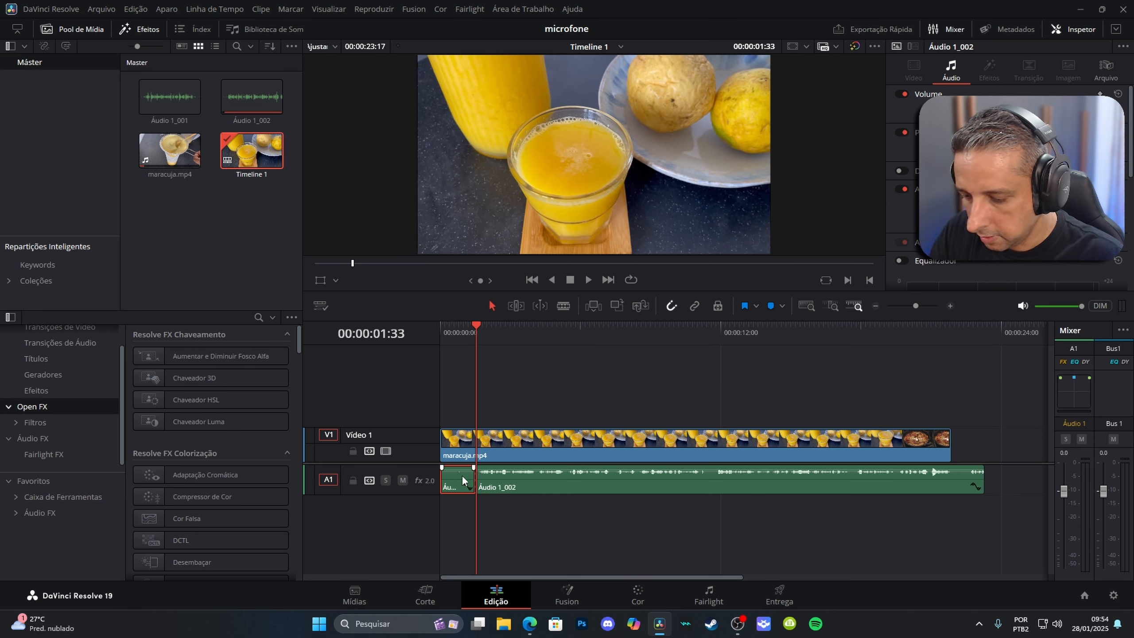
{"action": "key", "text": "BackSpace"}
{"action": "left_click_drag", "start_coordinate": [553, 485], "coordinate": [521, 486]}
Play the timeline from its start to check the trimmed narration with the video, and return to the Fairlight page.
{"action": "left_click", "coordinate": [443, 322]}
{"action": "key", "text": "space"}
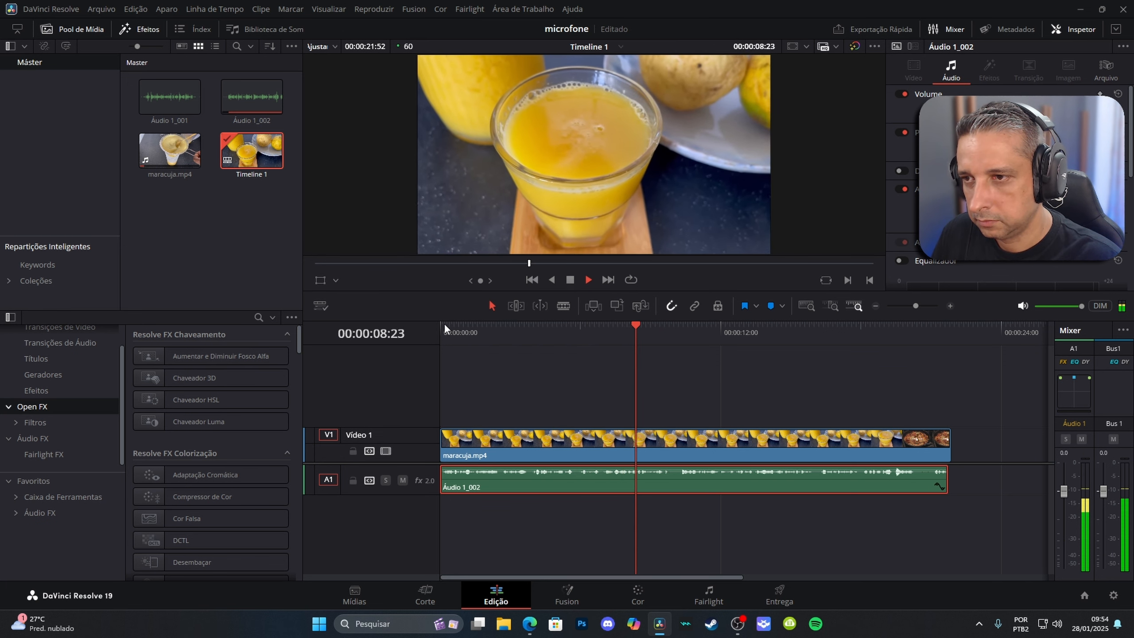
{"action": "key", "text": "space"}
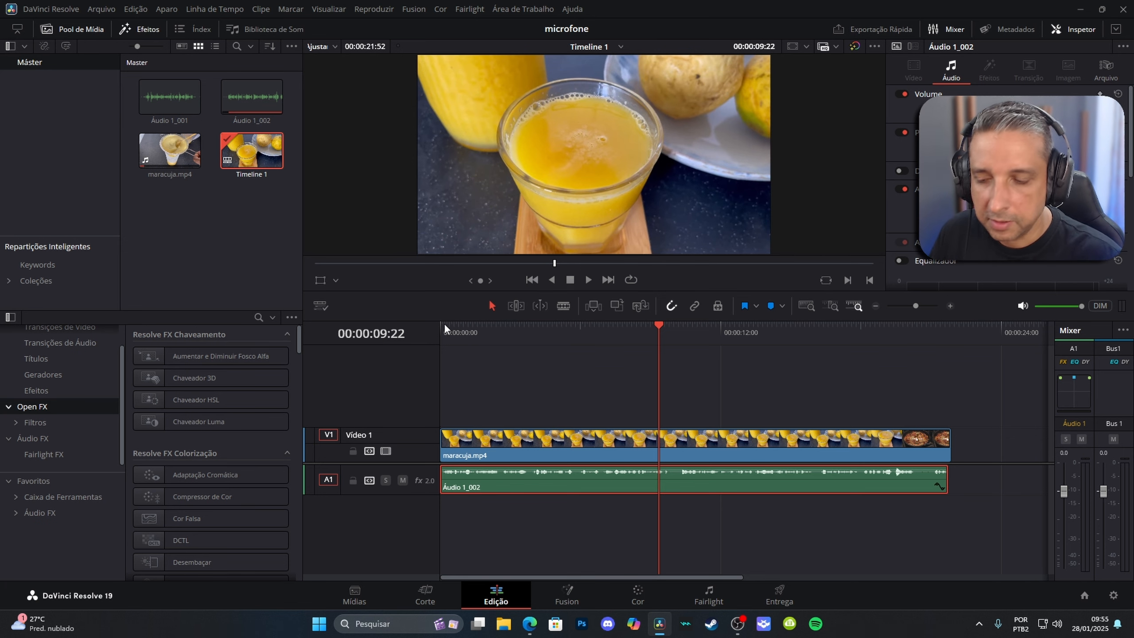
{"action": "left_click", "coordinate": [708, 594]}
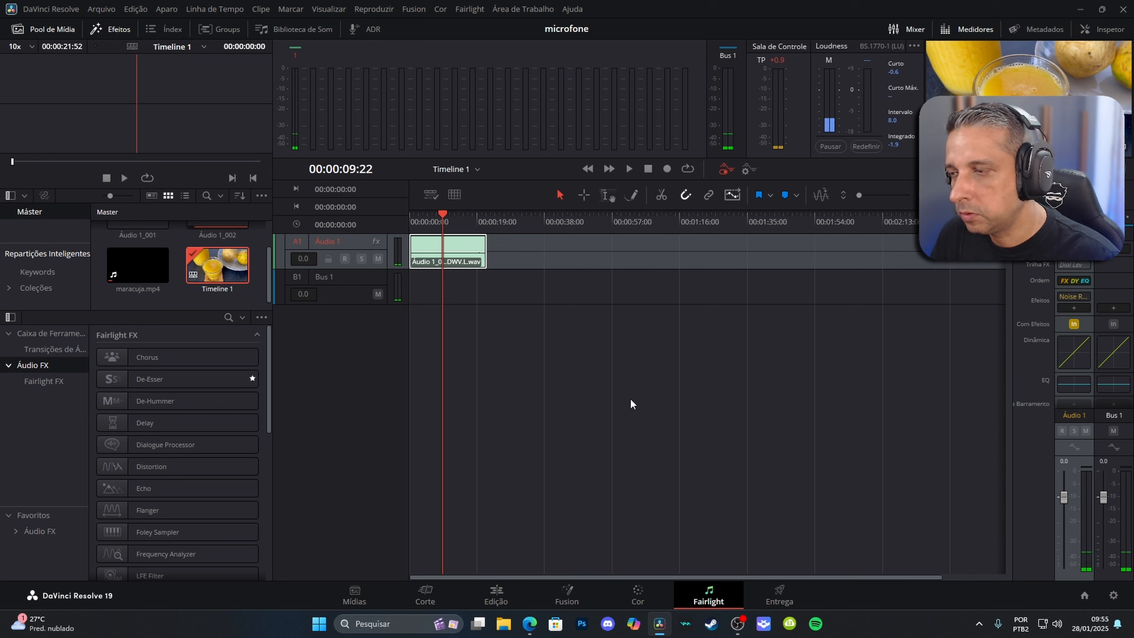